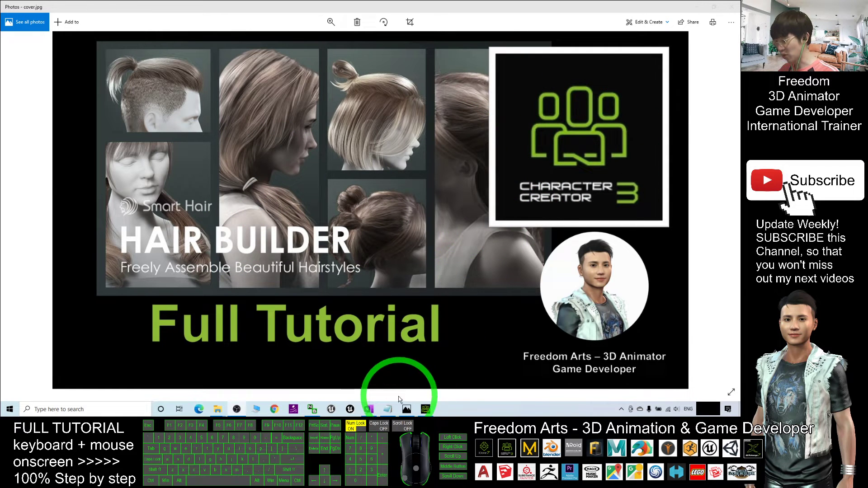
Step: Open the Notes.txt file and copy the link listed under "Get Hair Builder from here"
left_click(387, 409)
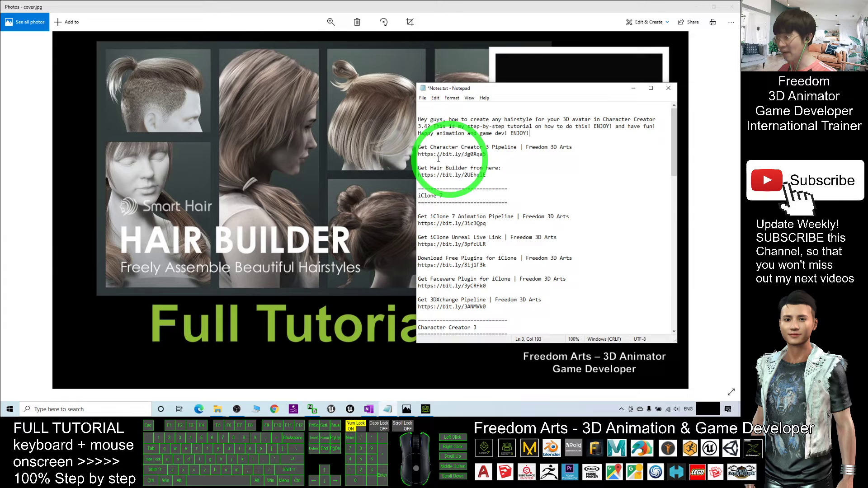
left_click_drag(421, 155, 490, 154)
left_click(530, 169)
left_click(529, 169)
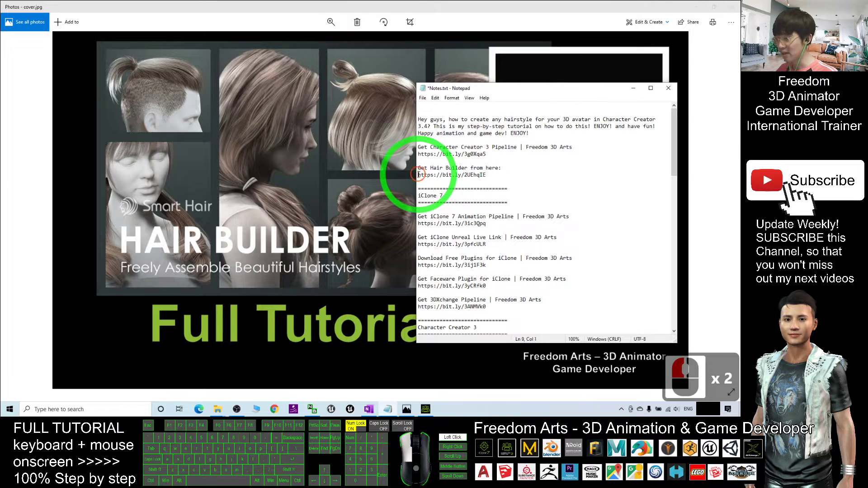
left_click_drag(419, 175, 487, 175)
key("ctrl+c")
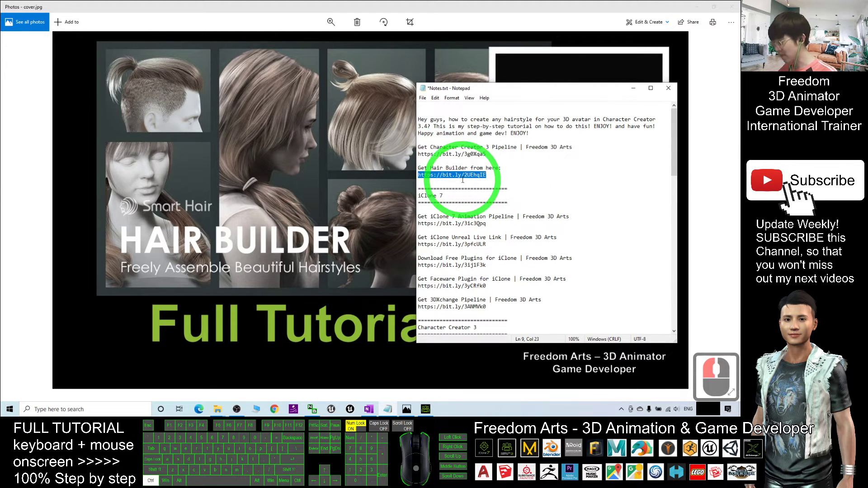
Step: Switch to Chrome and open the copied Hair Builder link to reach the Reallusion Content Store
left_click(275, 410)
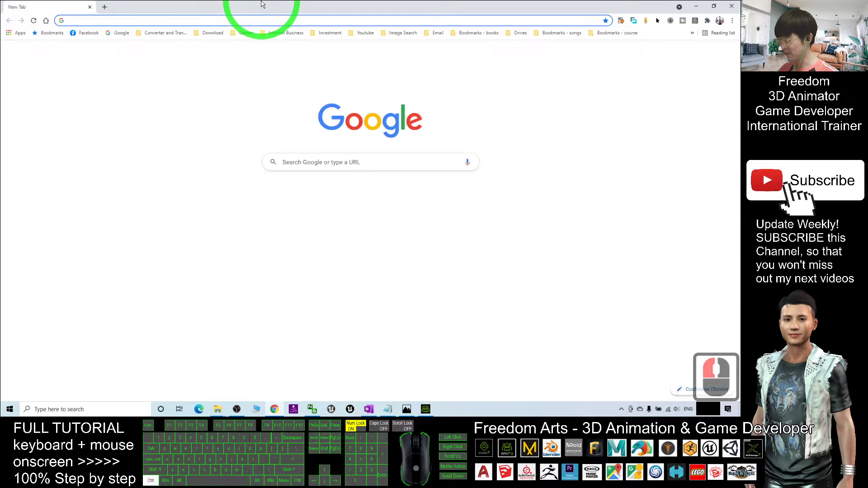
key("ctrl+v")
key("Return")
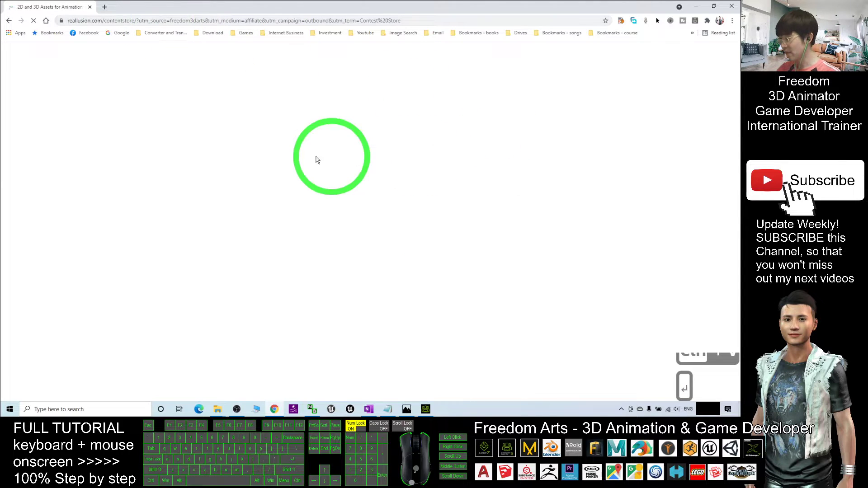
scroll(481, 218, "up", 3)
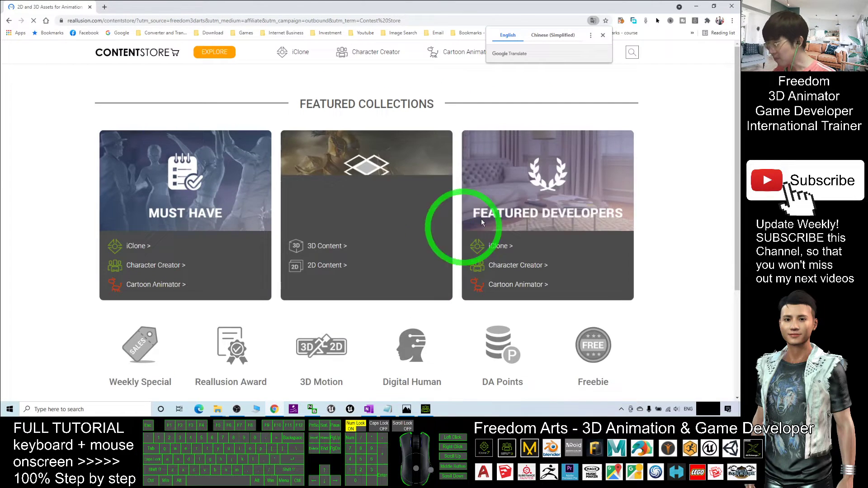
scroll(669, 50, "up", 3)
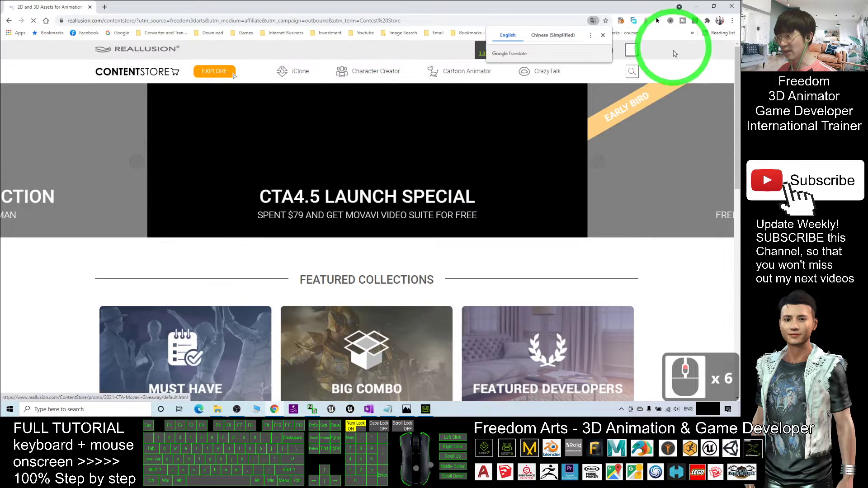
Step: Search the Content Store's Character Creator category for "hair builder"
left_click(633, 73)
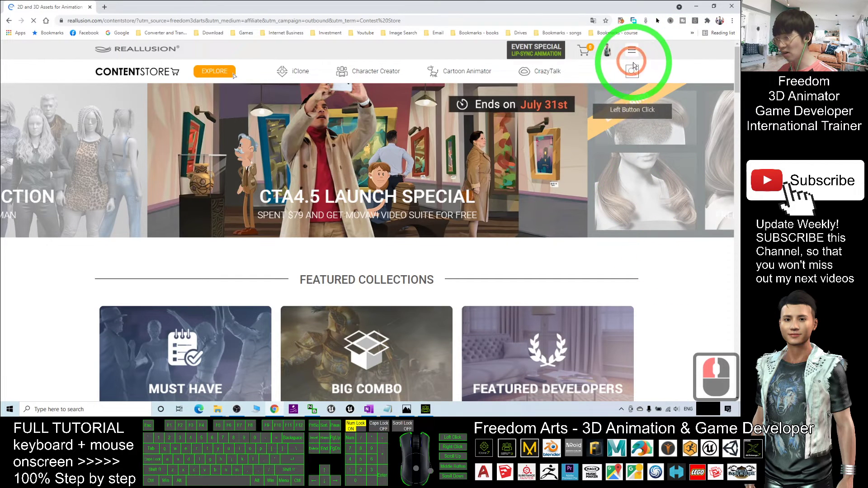
left_click(411, 70)
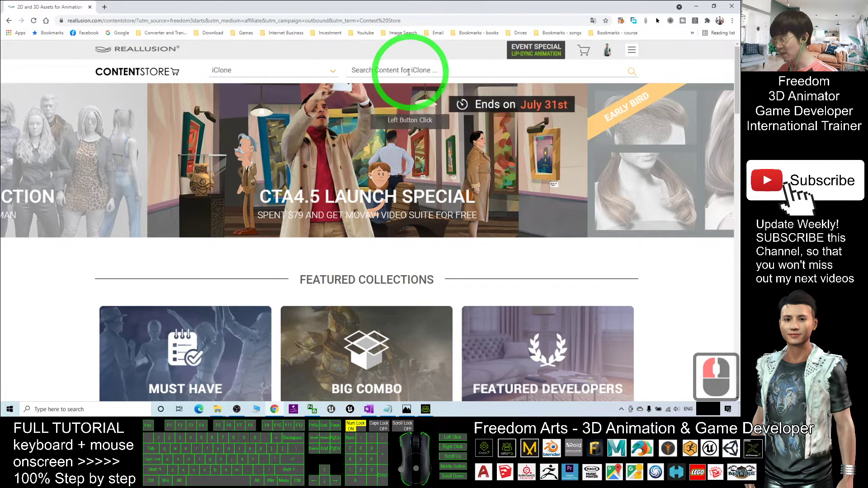
left_click(330, 74)
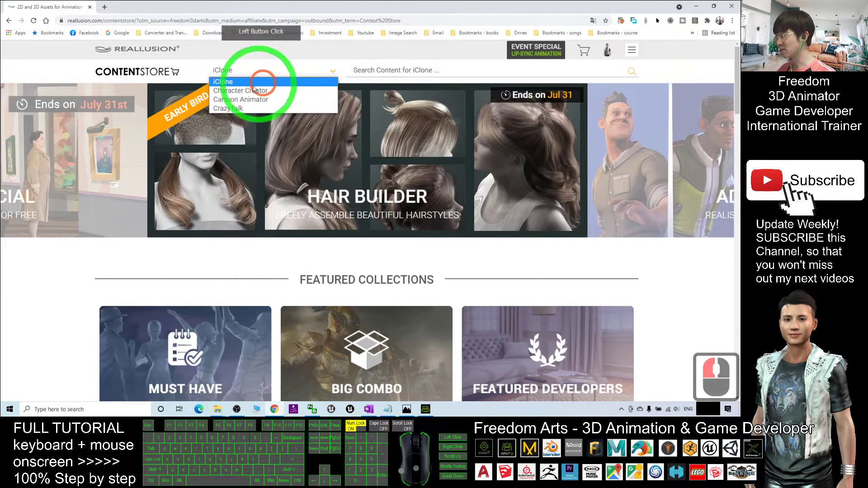
left_click(252, 86)
left_click(413, 73)
left_click(393, 71)
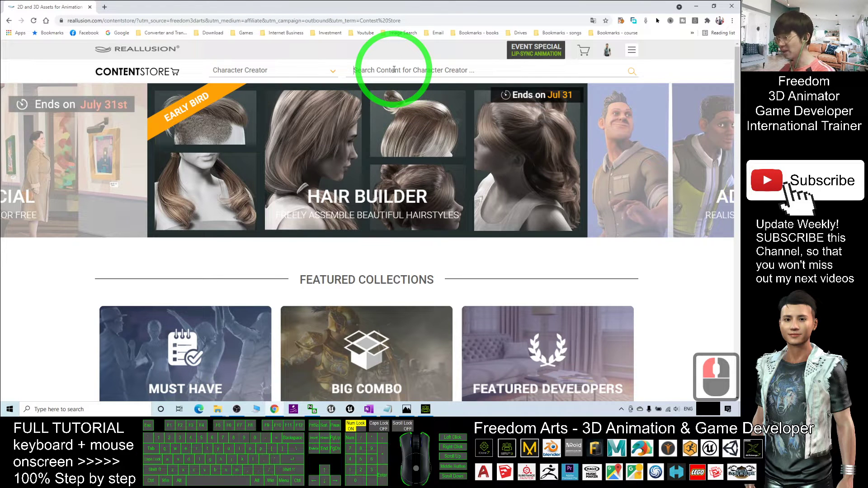
type("hair builder")
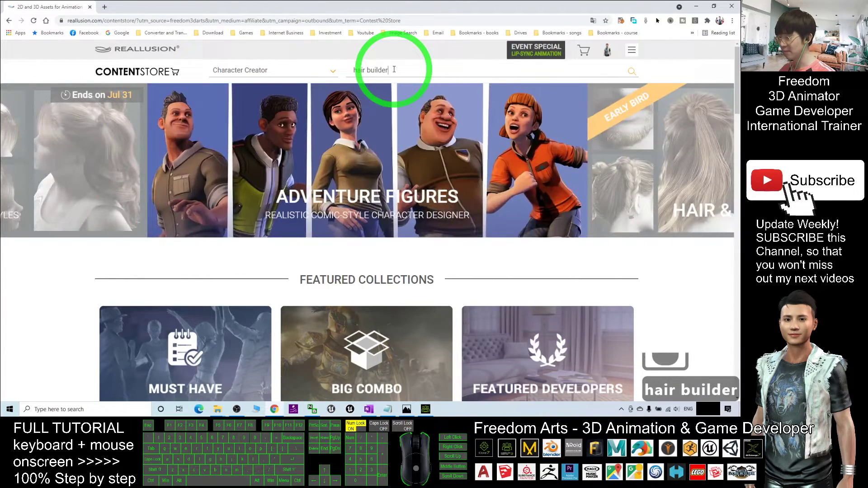
key("Return")
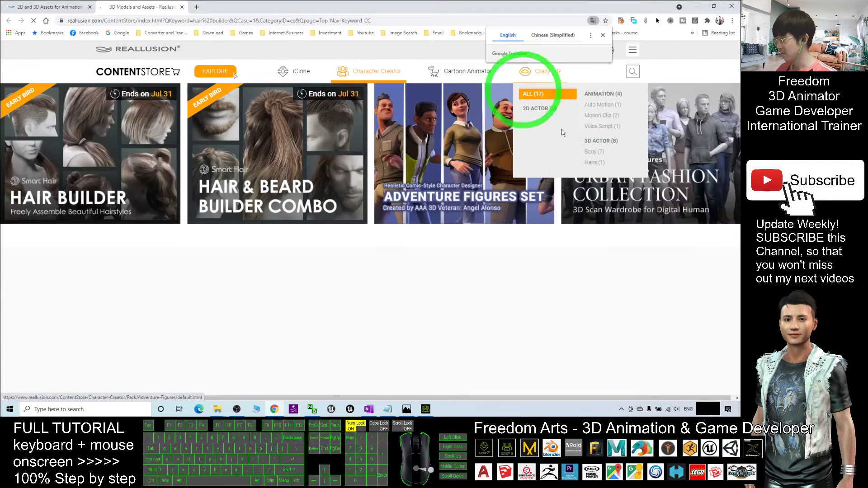
Step: Open the Hair Builder pack from the search results and review its pricing, hair elements and morph features
scroll(349, 150, "down", 5)
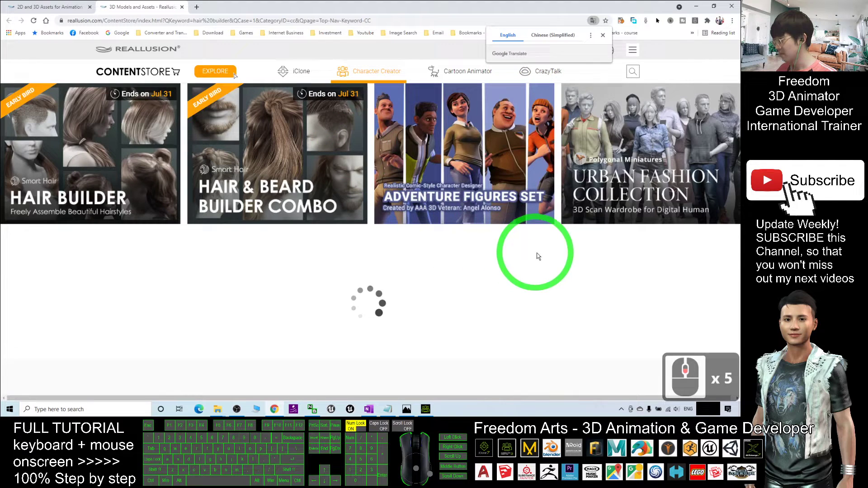
scroll(481, 313, "down", 3)
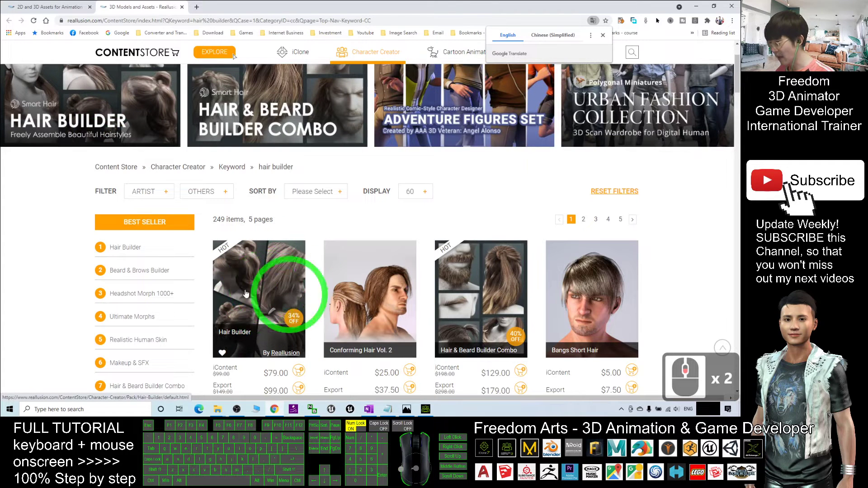
left_click(267, 291)
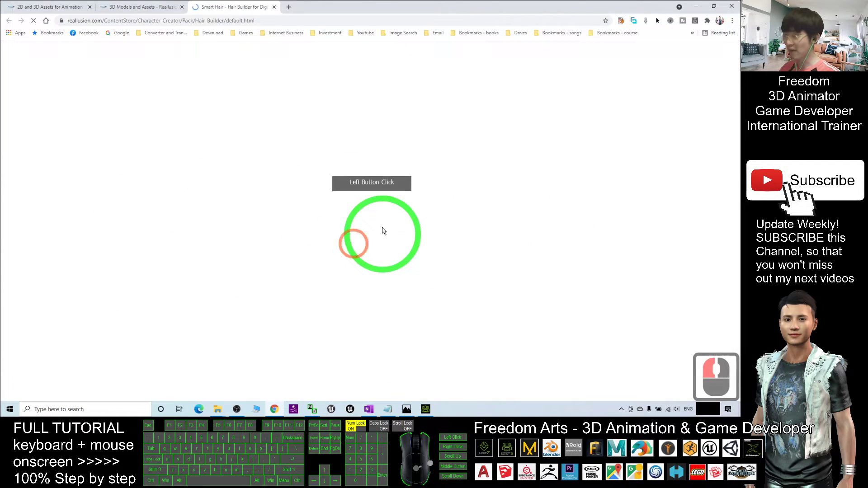
scroll(544, 176, "down", 14)
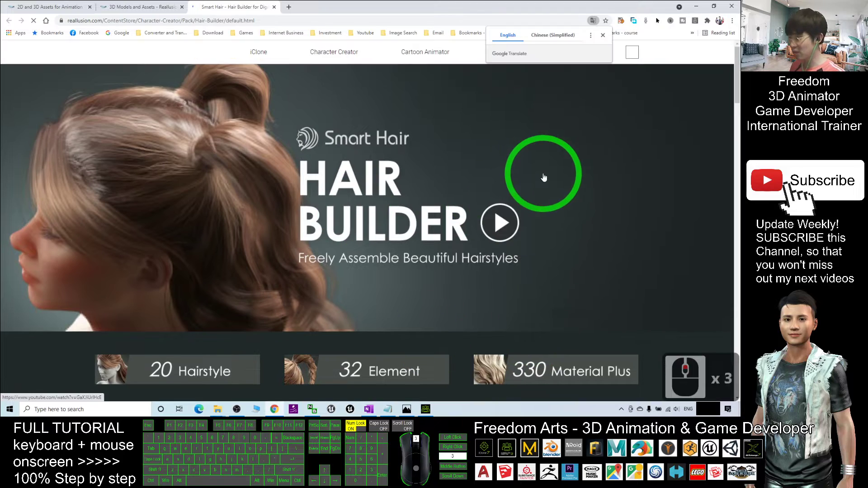
scroll(435, 202, "up", 20)
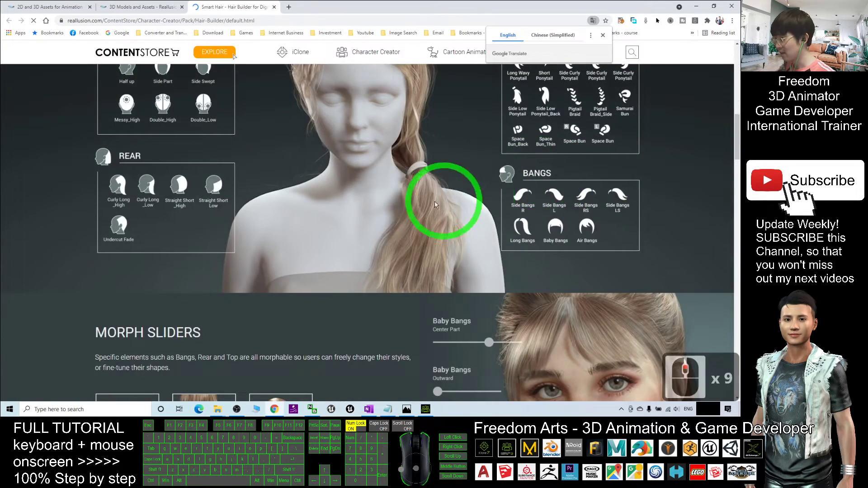
scroll(435, 202, "down", 15)
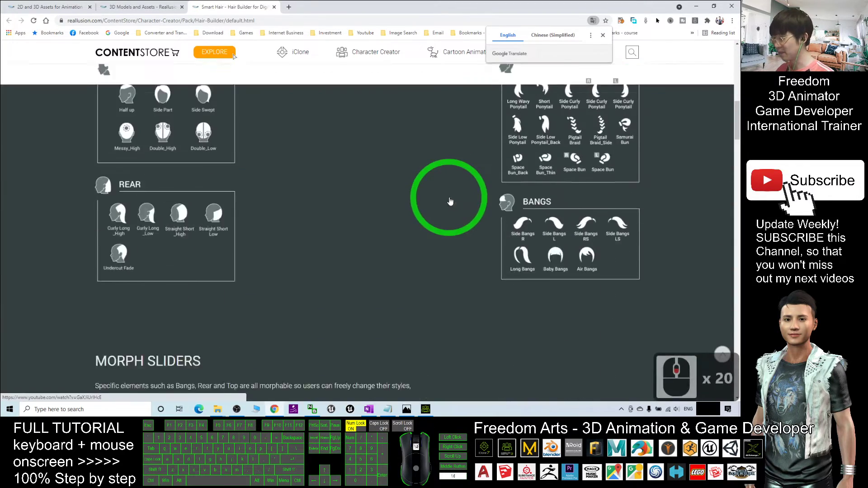
scroll(460, 196, "up", 20)
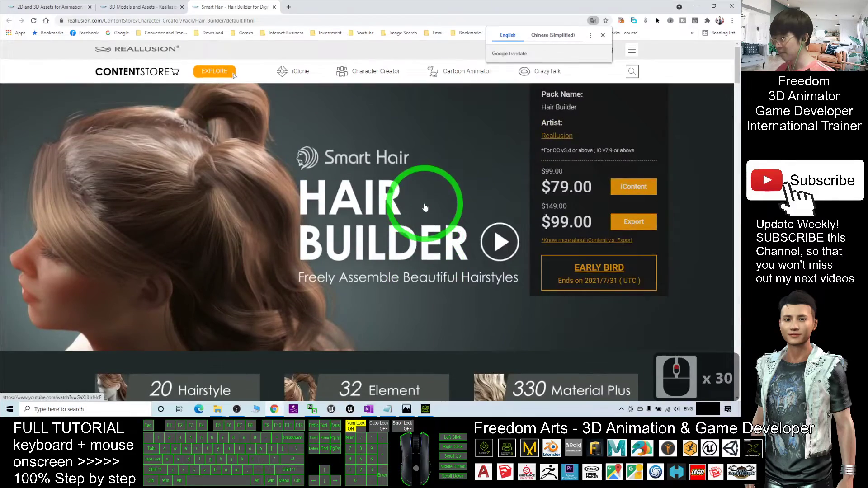
scroll(425, 209, "down", 10)
scroll(426, 207, "down", 20)
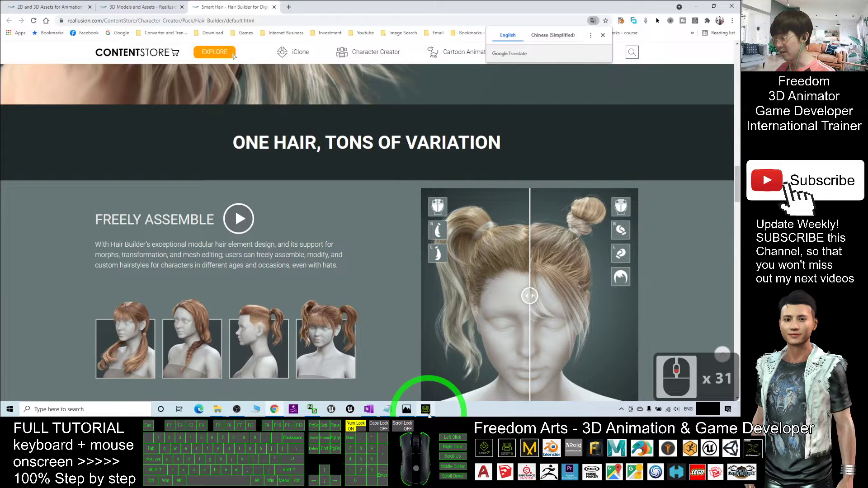
Step: Switch to Character Creator 3 and show the Project templates in the content library
left_click(427, 409)
left_click(430, 171)
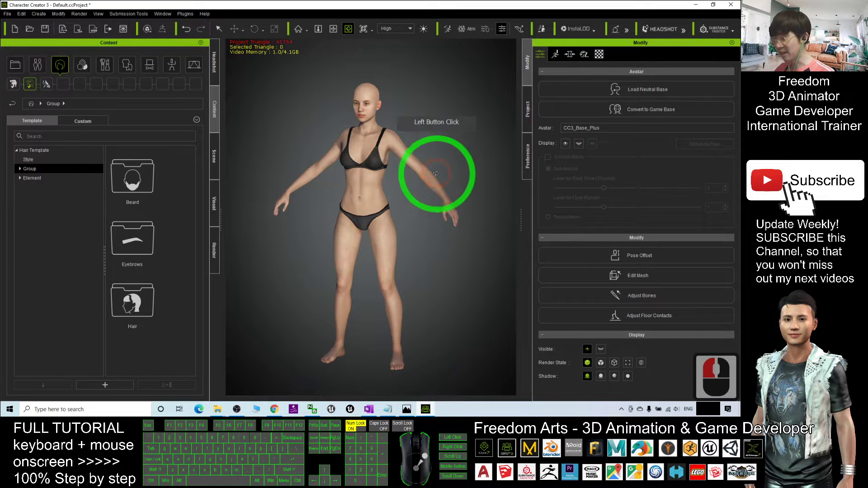
scroll(450, 192, "up", 1)
scroll(441, 161, "up", 3)
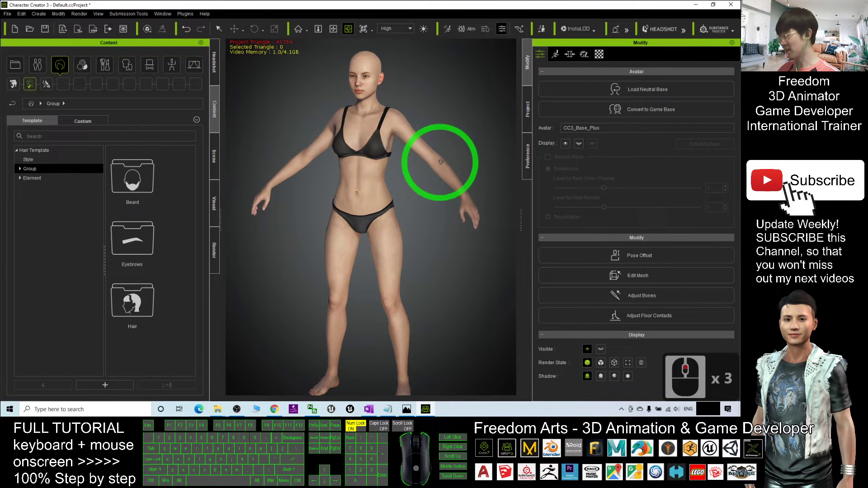
key("x")
left_click_drag(446, 161, 450, 179)
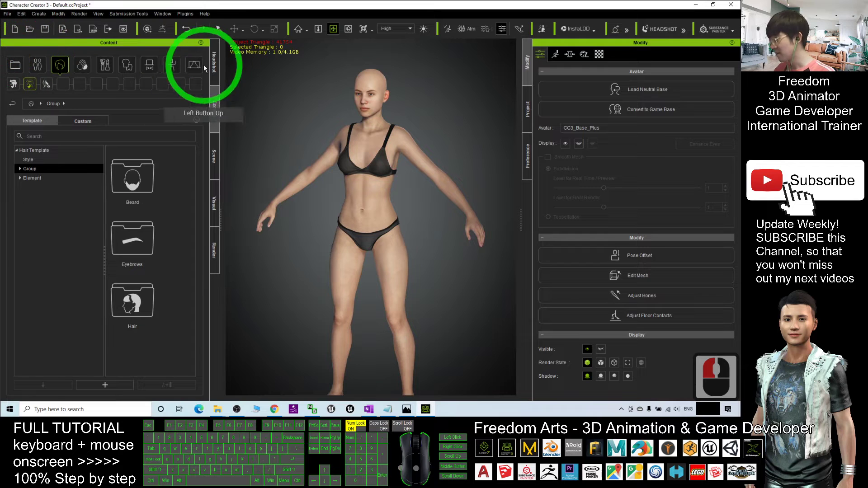
left_click(16, 65)
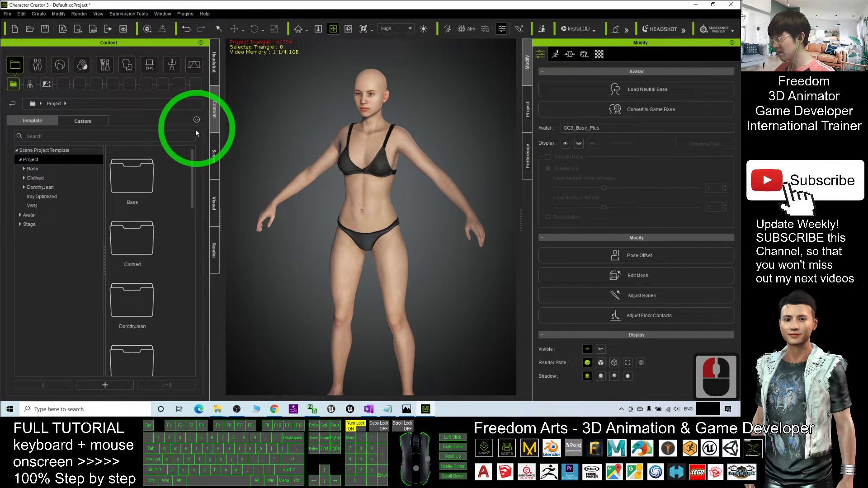
left_click(215, 113)
Step: Frame the avatar's head and shoulders in a close three-quarter view
scroll(464, 158, "up", 3)
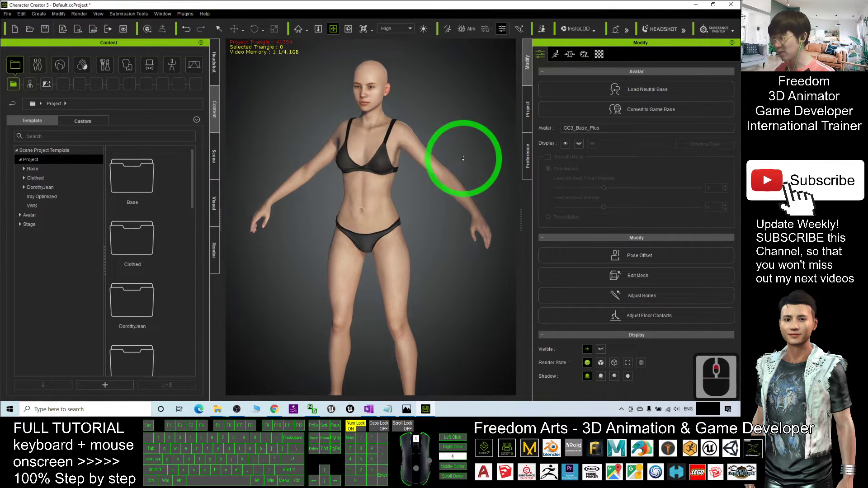
scroll(465, 159, "down", 3)
key("x")
left_click_drag(465, 159, 454, 176)
scroll(453, 175, "up", 16)
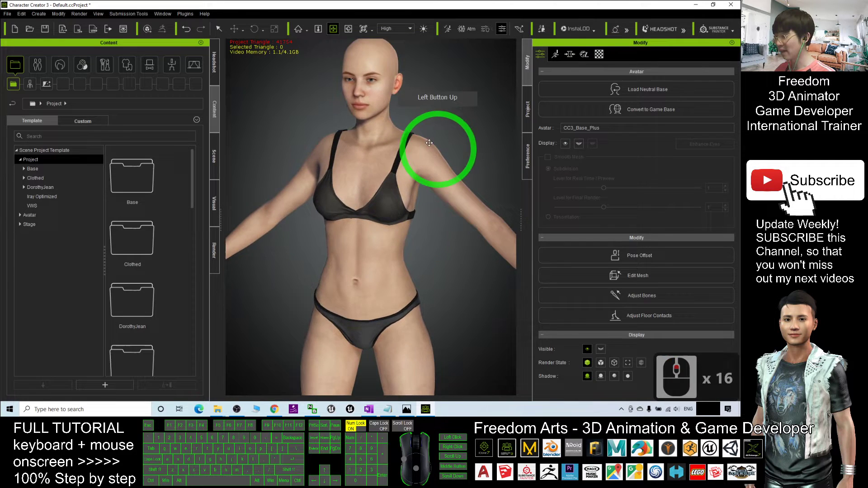
key("x")
left_click_drag(401, 129, 412, 231)
scroll(411, 194, "up", 7)
key("x")
key("c")
left_click_drag(412, 231, 380, 210)
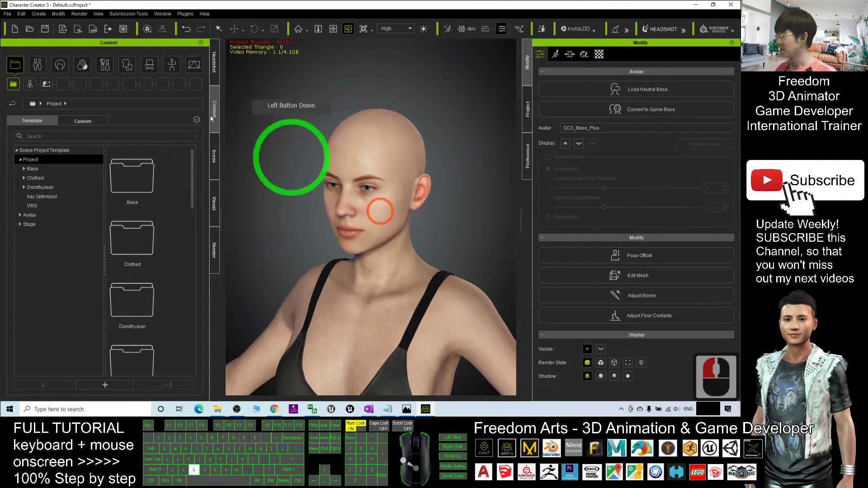
Step: Show the Hair Builder hairstyles found under the Hair group of the hair templates
left_click(64, 66)
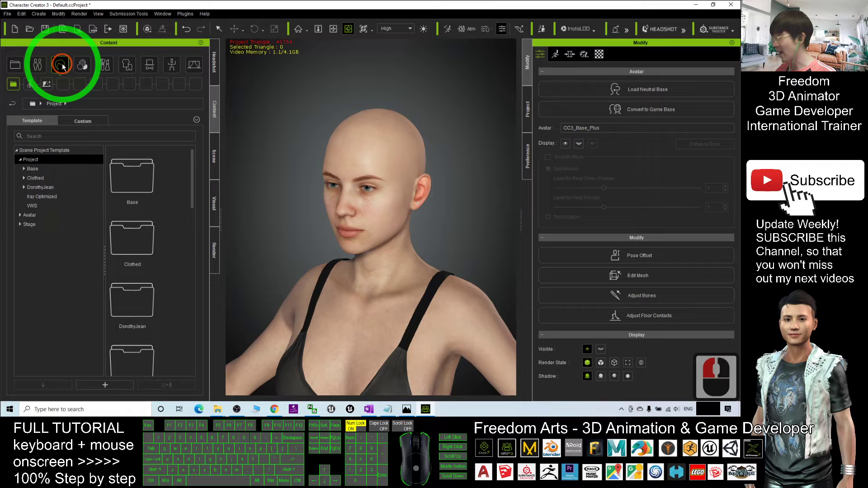
left_click(62, 66)
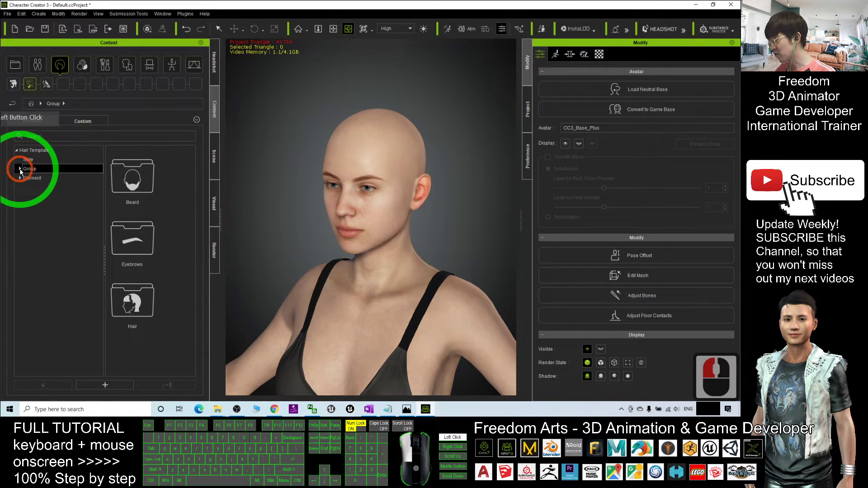
left_click(20, 169)
left_click(21, 206)
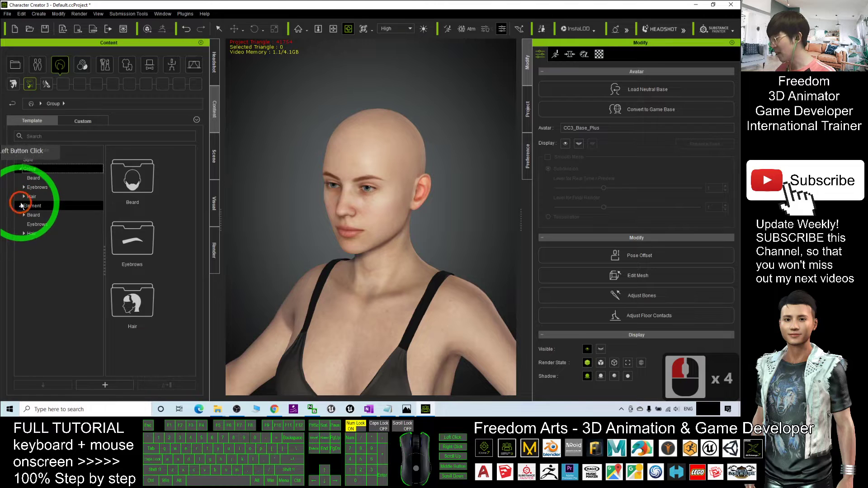
left_click(20, 206)
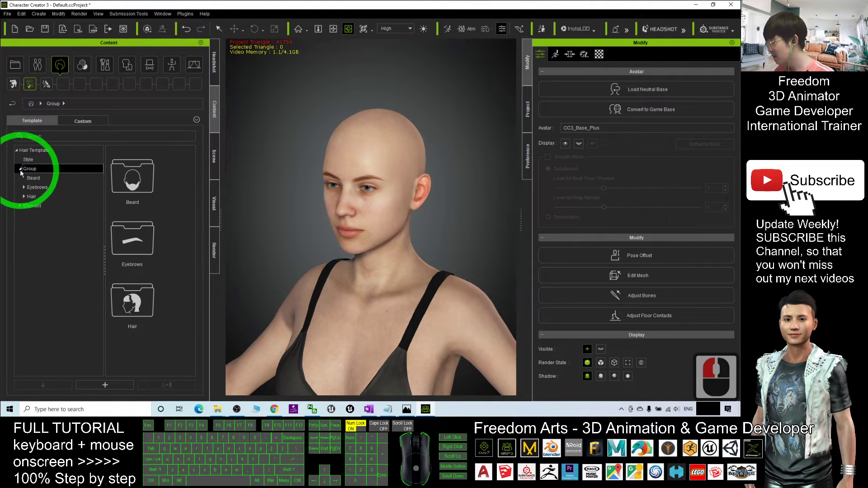
double_click(24, 196)
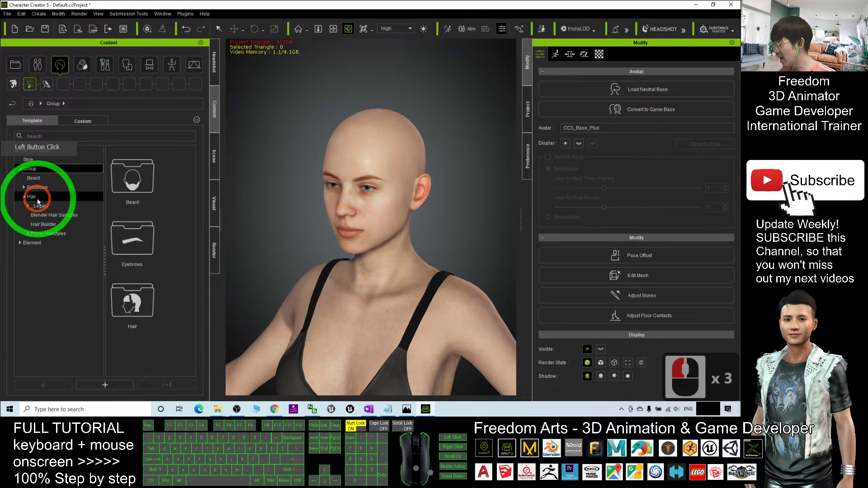
left_click(44, 225)
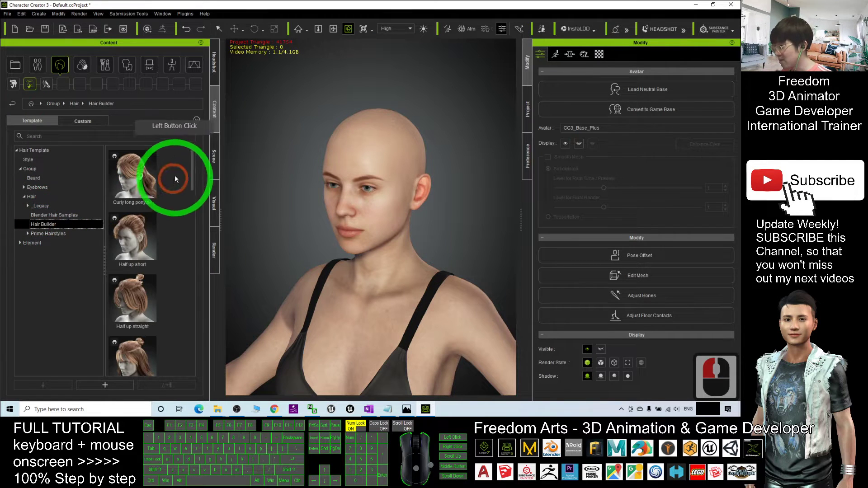
Step: Locate the Half up short template's file on disk and review all the hairstyle files in its Hair Builder folder
left_click_drag(192, 162, 193, 153)
right_click(131, 230)
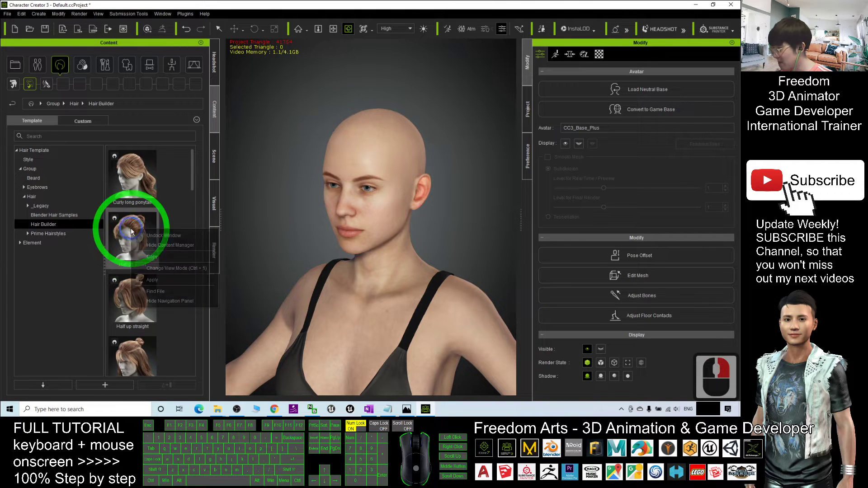
left_click(160, 291)
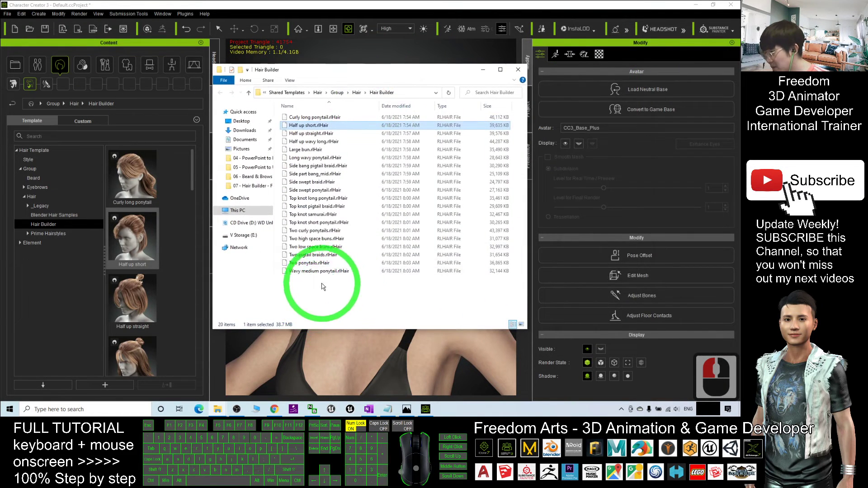
left_click_drag(338, 280, 266, 104)
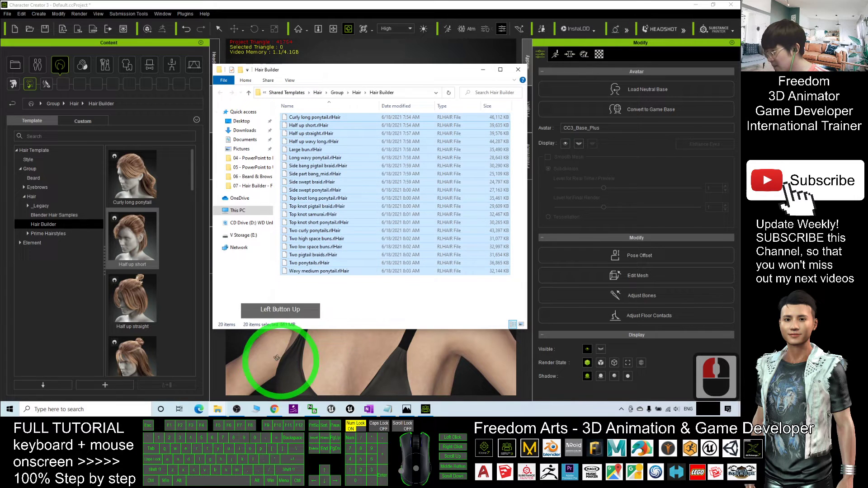
left_click(518, 70)
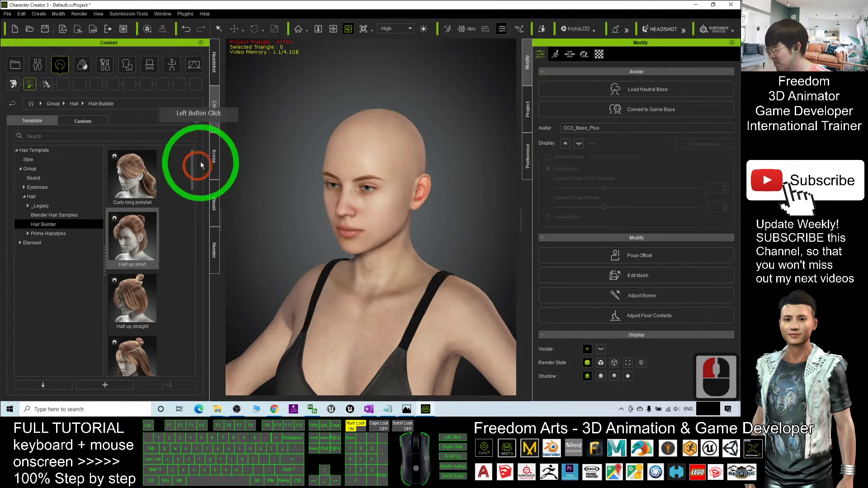
Step: Apply the Side part bang_mid hairstyle from the Hair Builder group templates to the avatar
left_click_drag(194, 176, 198, 242)
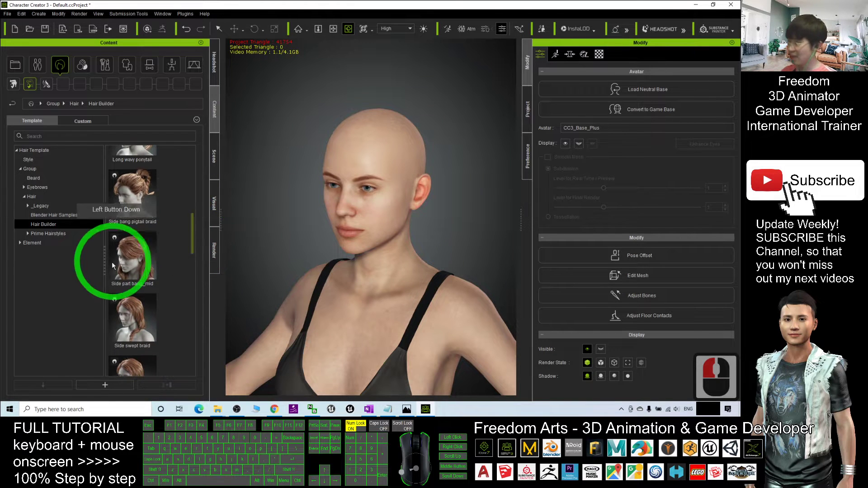
double_click(132, 256)
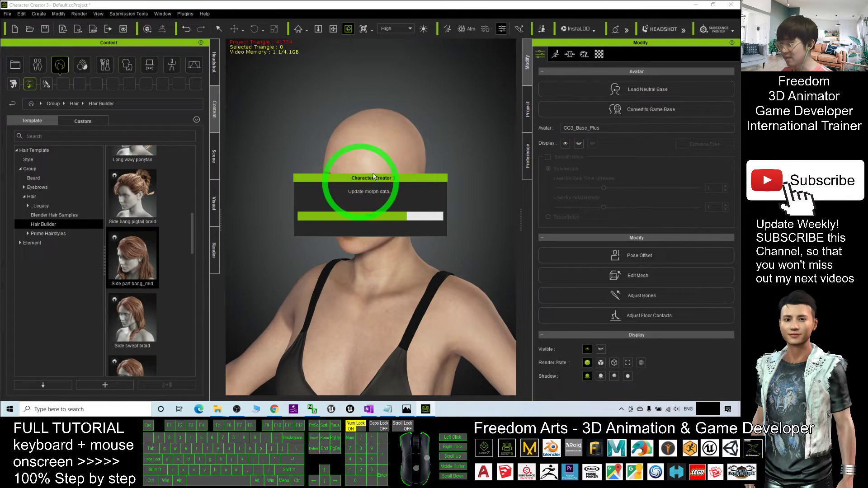
scroll(429, 159, "up", 4)
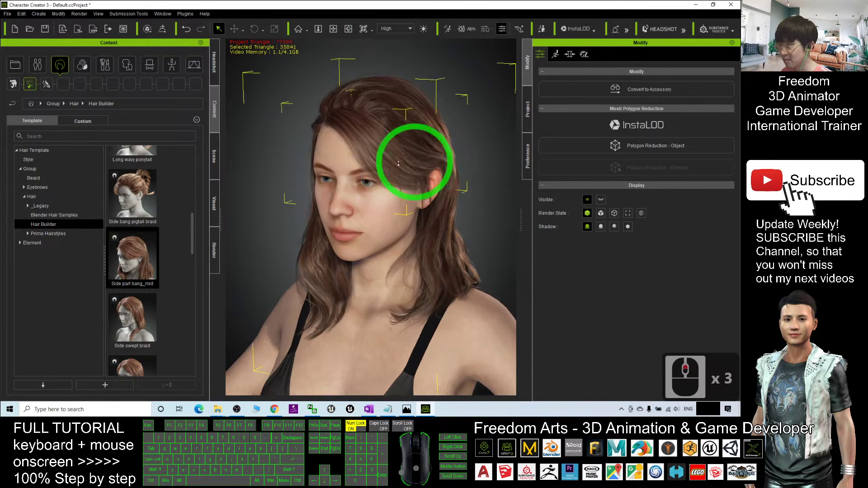
Step: Select the bangs of the applied side-part hairstyle on the avatar's head and delete them
key("c")
left_click_drag(354, 185, 374, 145)
key("c")
key("c")
key("c")
key("c")
double_click(391, 144)
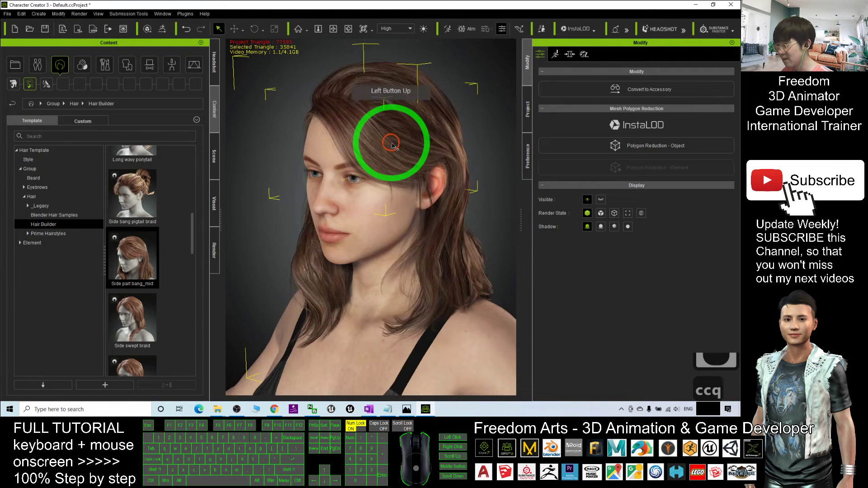
double_click(380, 149)
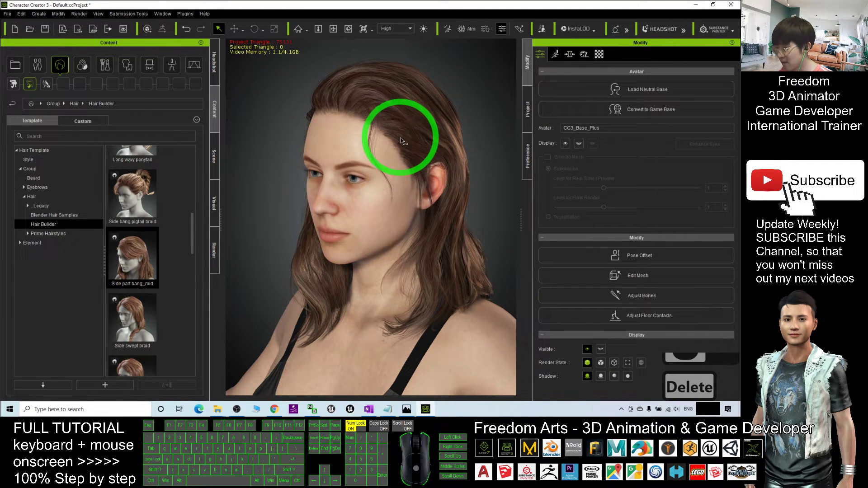
Step: Select the remaining Side part_mid base hair on the avatar and delete it
scroll(396, 200, "down", 4)
left_click_drag(319, 236, 382, 241)
key("q")
double_click(322, 246)
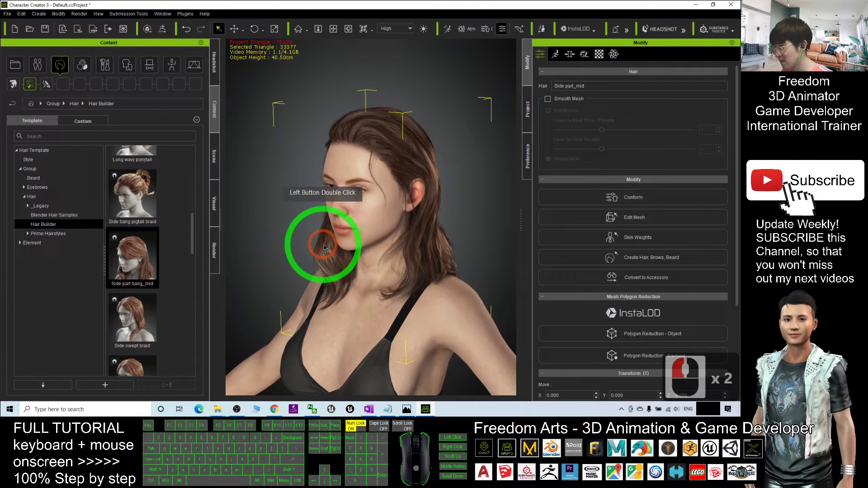
left_click_drag(494, 182, 272, 209)
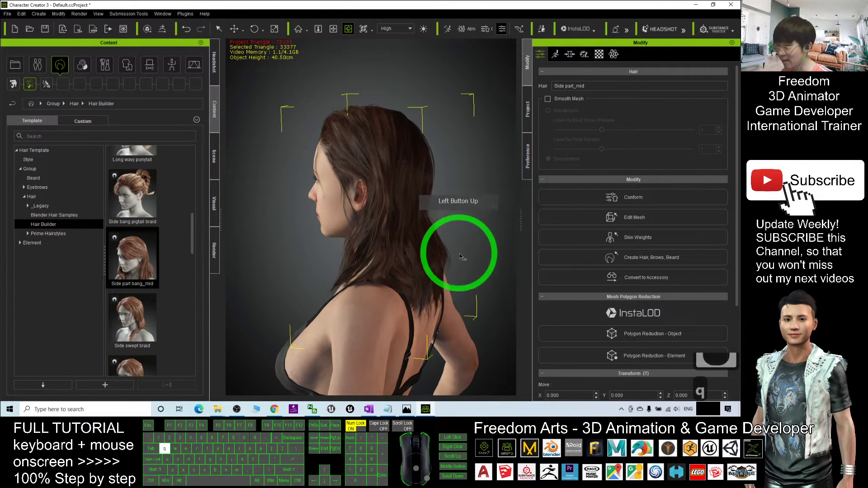
double_click(446, 255)
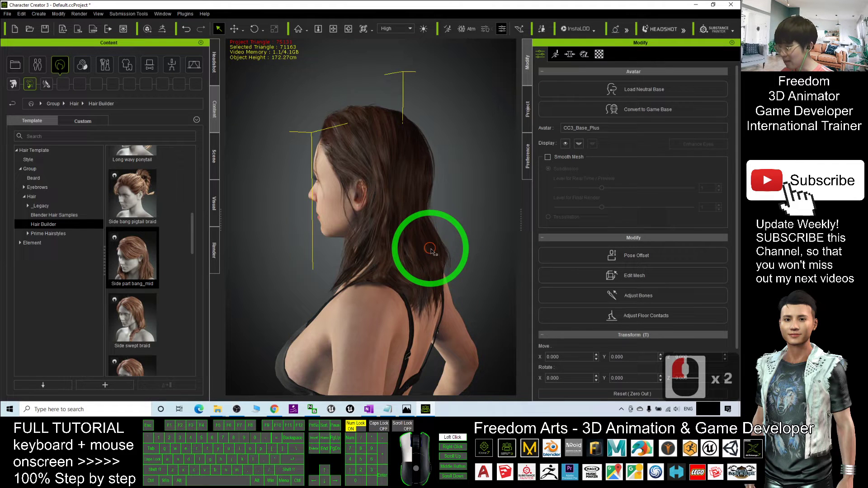
double_click(431, 252)
double_click(419, 190)
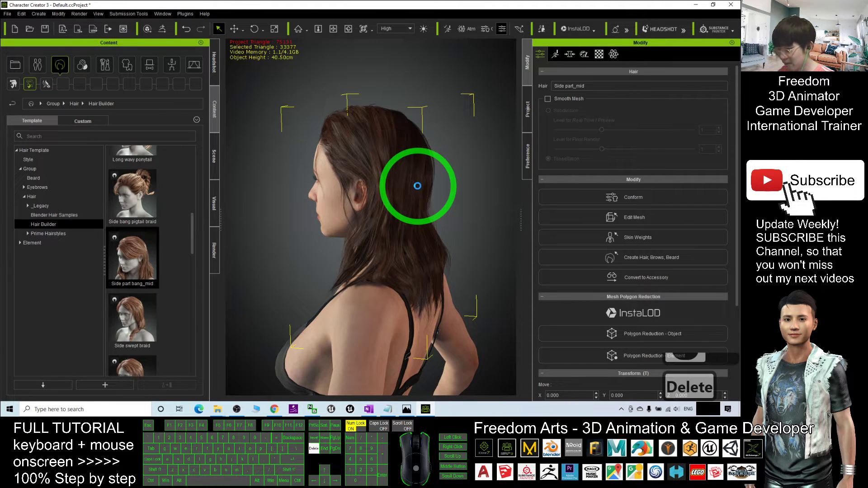
key("Delete")
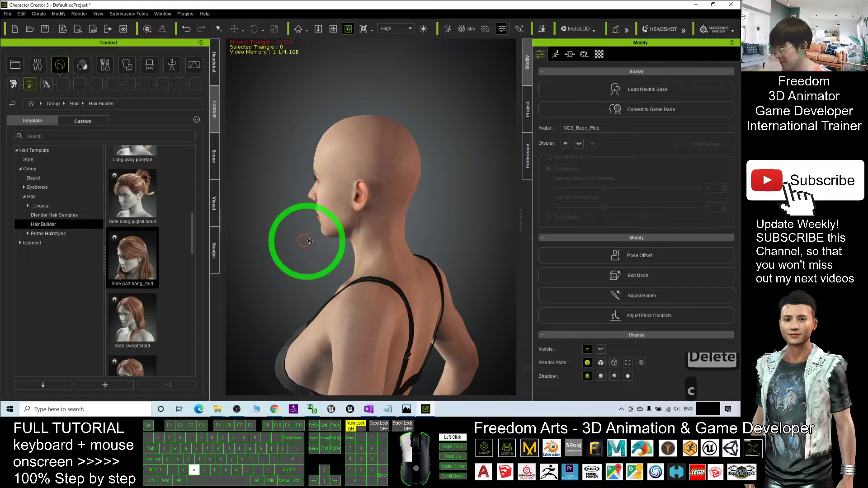
Step: Collapse the Group hair templates and show the Hair Builder categories found under the Hair branch of Element
left_click_drag(304, 242, 500, 249)
left_click(25, 199)
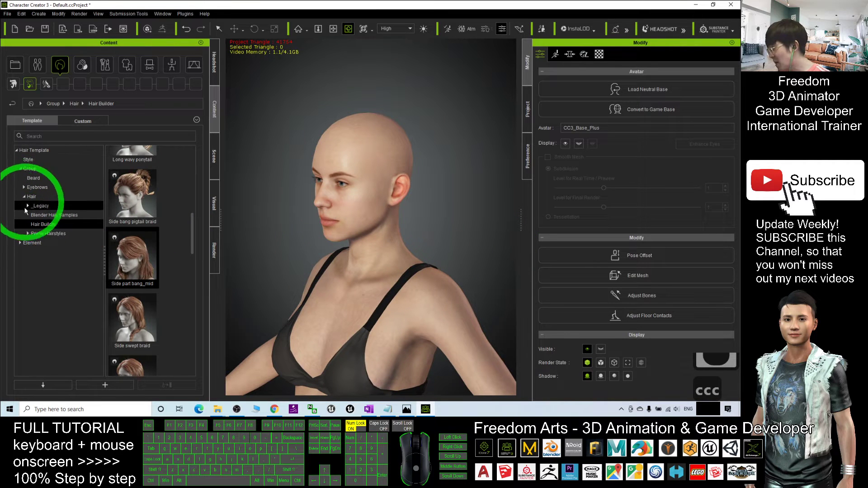
left_click(23, 244)
left_click(28, 170)
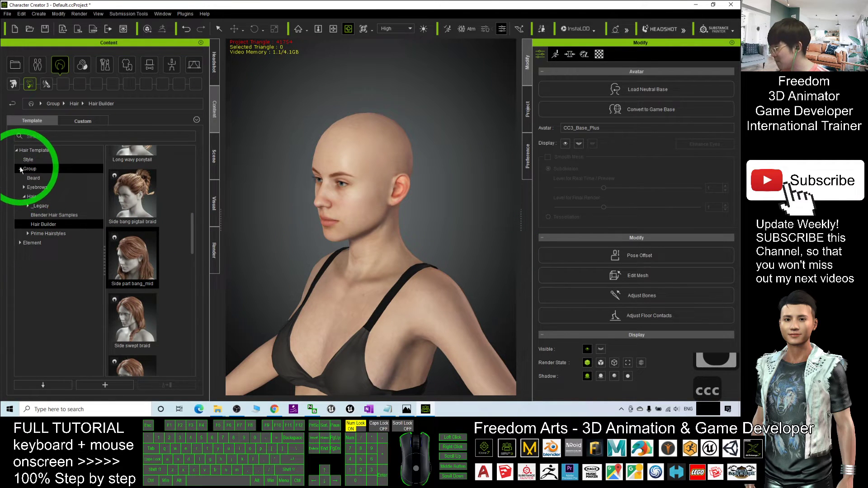
left_click(20, 169)
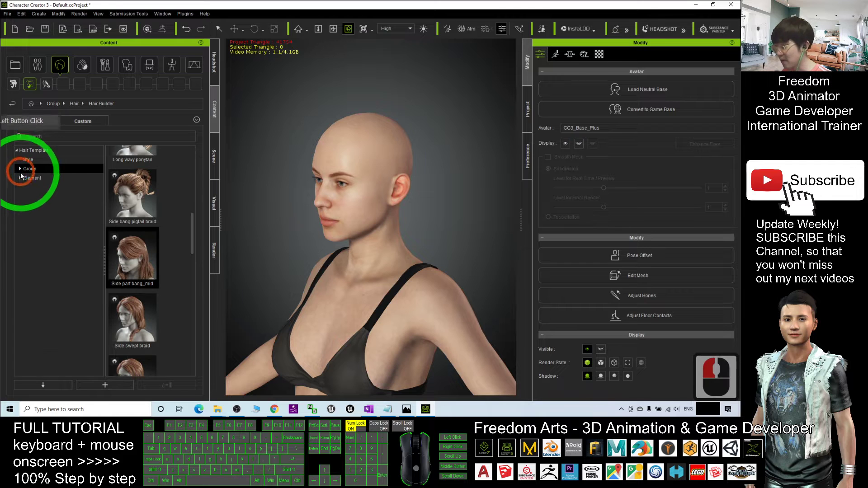
left_click(20, 177)
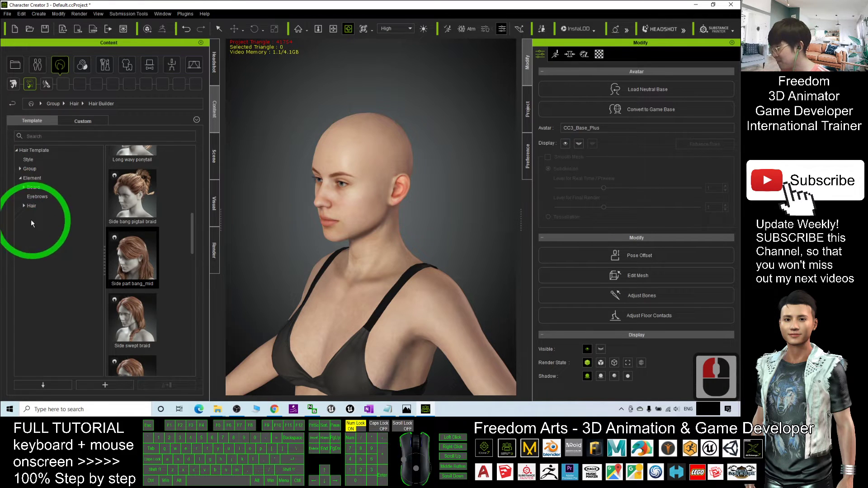
left_click(24, 205)
left_click(41, 225)
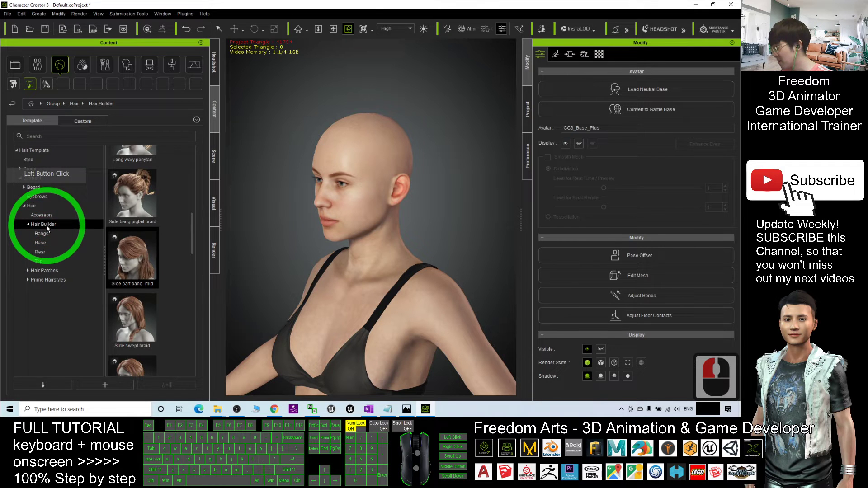
left_click(46, 224)
mouse_move(192, 195)
left_mouse_down()
mouse_move(191, 187)
mouse_move(192, 204)
left_mouse_up()
Step: Add the Side bangs 2_L element from the Hair Builder Bangs category to the avatar
left_click(42, 233)
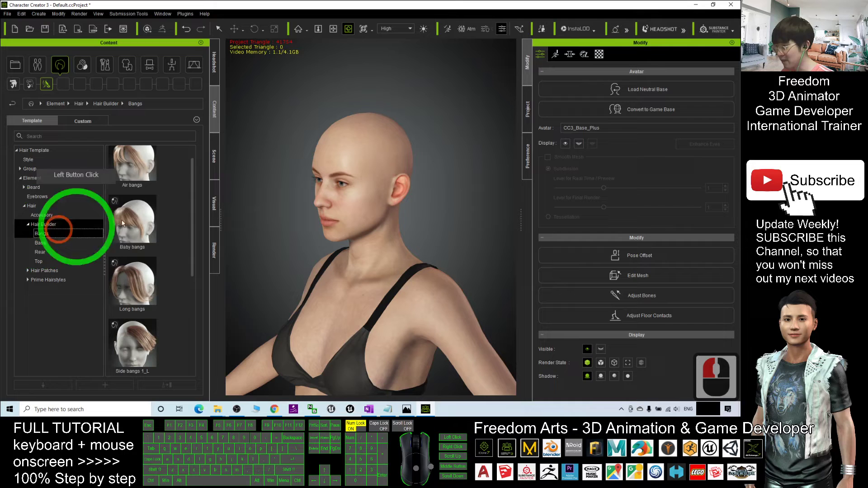
left_click_drag(190, 190, 181, 294)
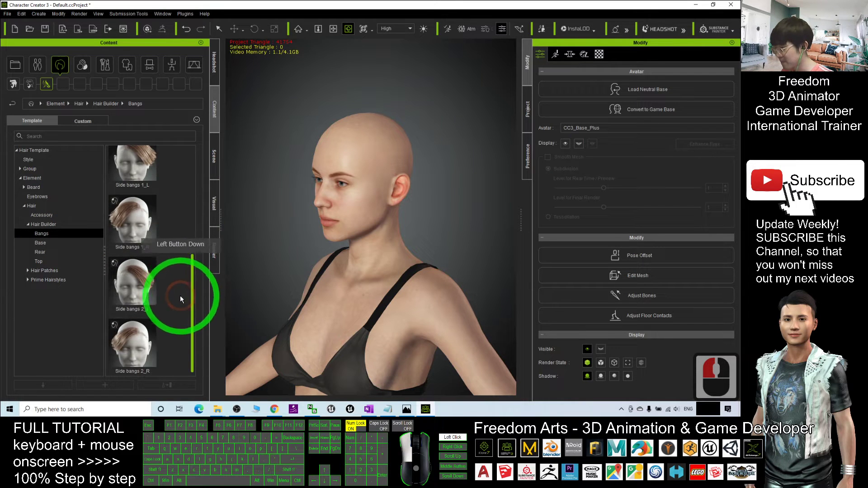
left_click(134, 274)
double_click(134, 275)
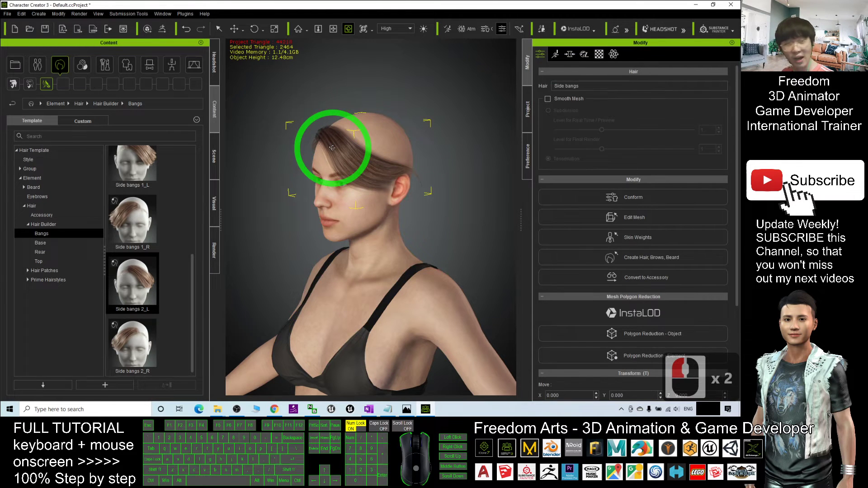
Step: Add the Double high element from the Hair Builder Base category and check it from behind
left_click_drag(283, 209, 290, 223)
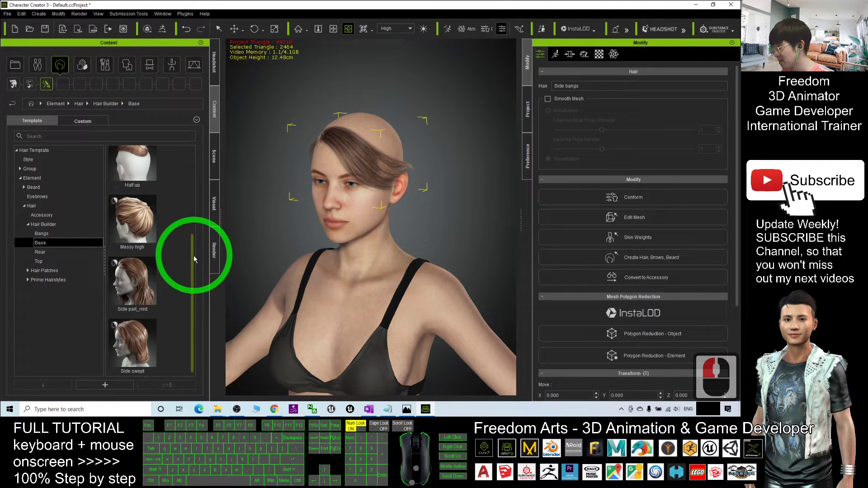
left_click_drag(191, 285, 190, 151)
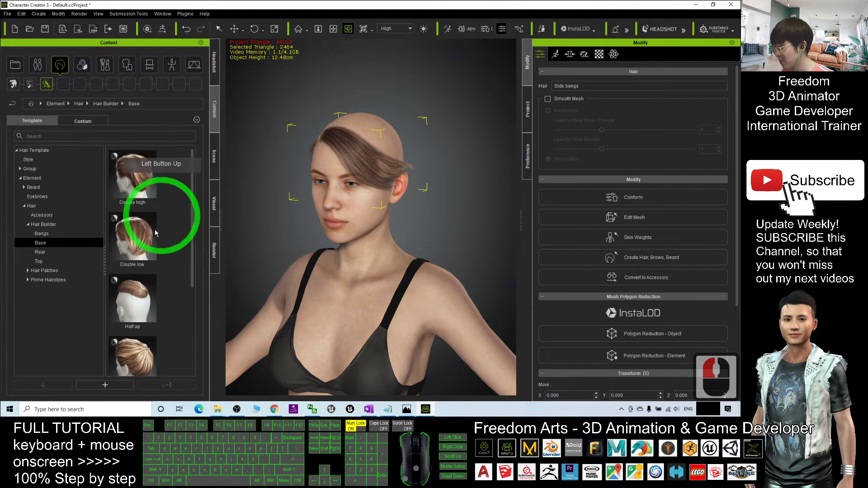
double_click(137, 178)
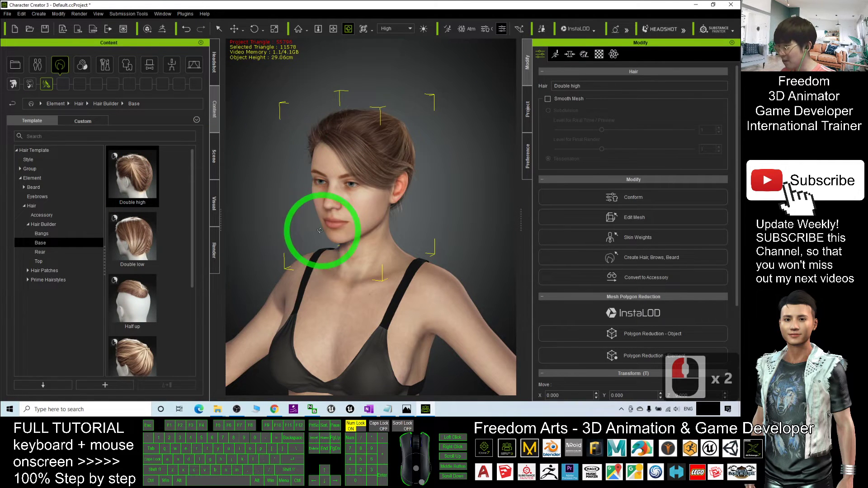
left_click(622, 221)
left_click_drag(622, 222, 687, 221)
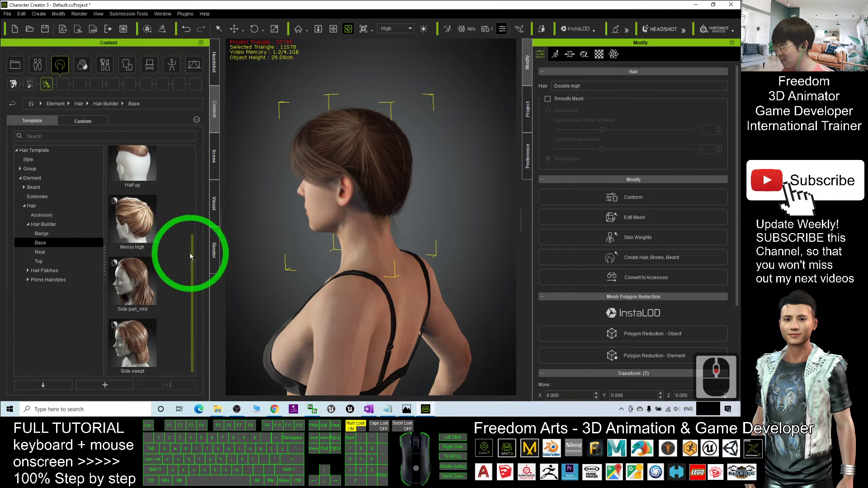
left_click_drag(192, 290, 192, 160)
Step: Add the Curly long_high element from the Hair Builder Rear category to the back of the avatar's hair
left_click(40, 252)
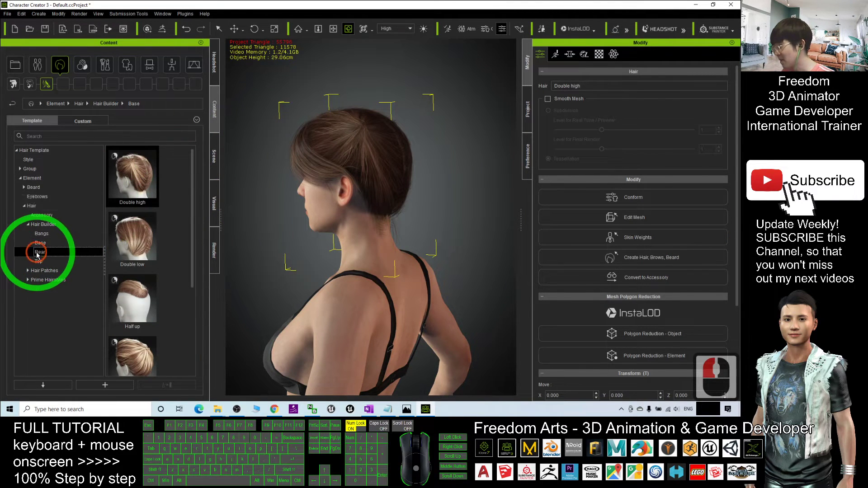
left_click_drag(193, 178, 213, 149)
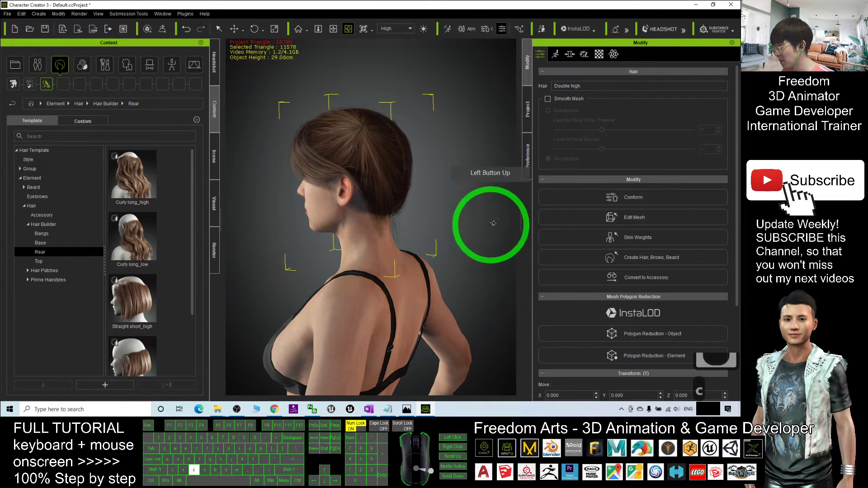
left_click_drag(437, 265, 421, 249)
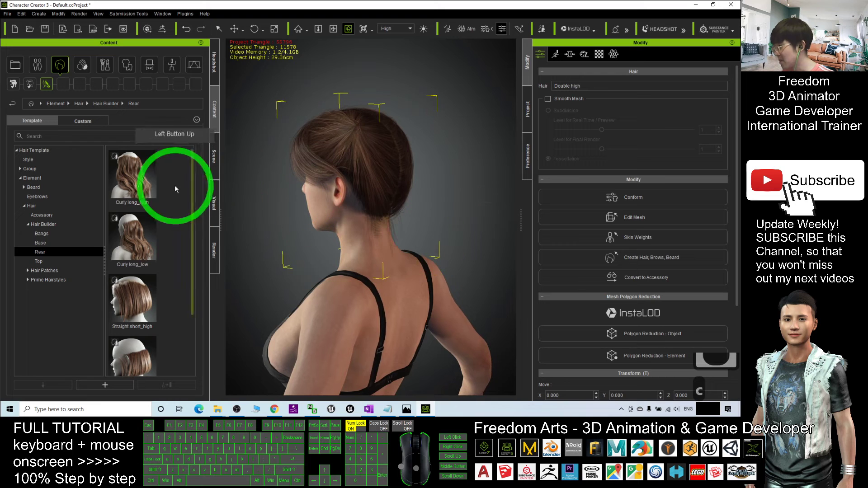
double_click(135, 175)
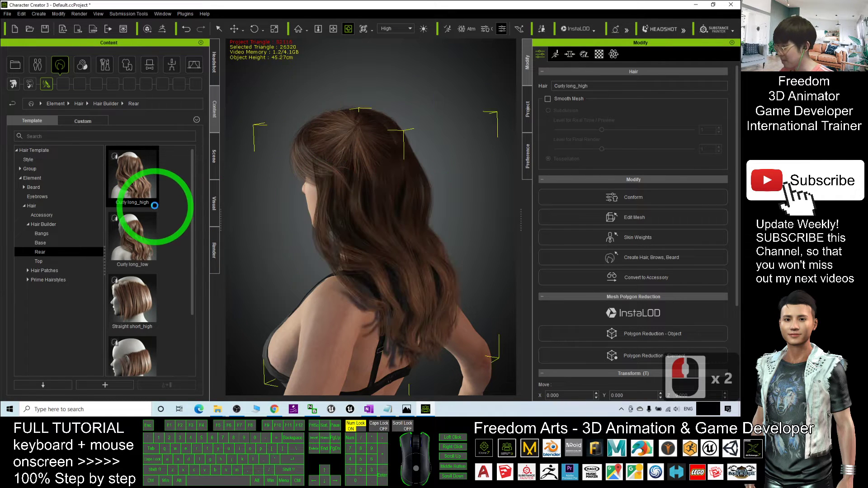
Step: Examine the combined bangs, base and curly rear hair up close from several sides
key("c")
left_click_drag(316, 246, 400, 241)
scroll(441, 209, "up", 1)
scroll(441, 209, "up", 2)
key("x")
key("c")
left_click_drag(379, 233, 337, 224)
Step: Add the Space bun_L element from the Hair Builder Top category and check its placement from behind
left_click(43, 263)
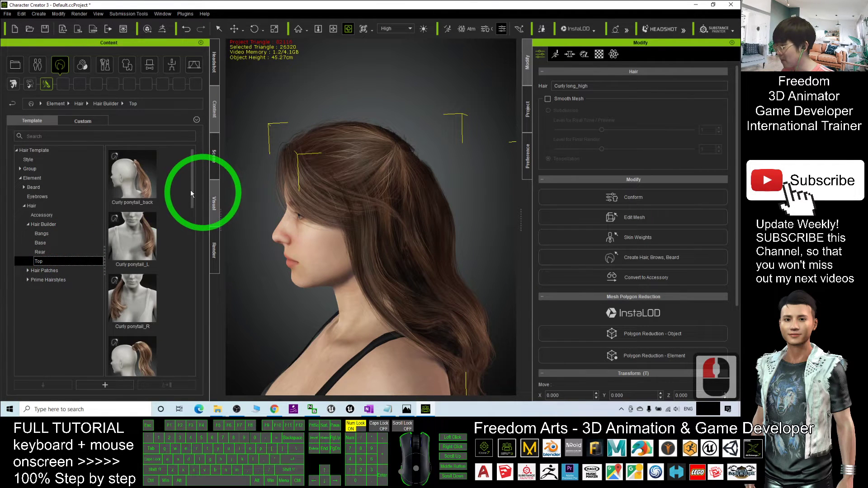
left_click_drag(191, 197, 191, 210)
key("c")
left_click_drag(420, 178, 356, 141)
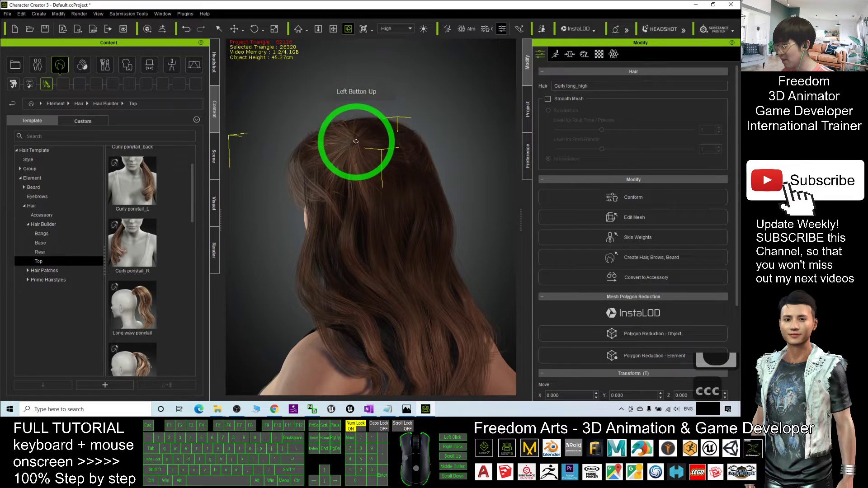
left_click_drag(191, 187, 191, 336)
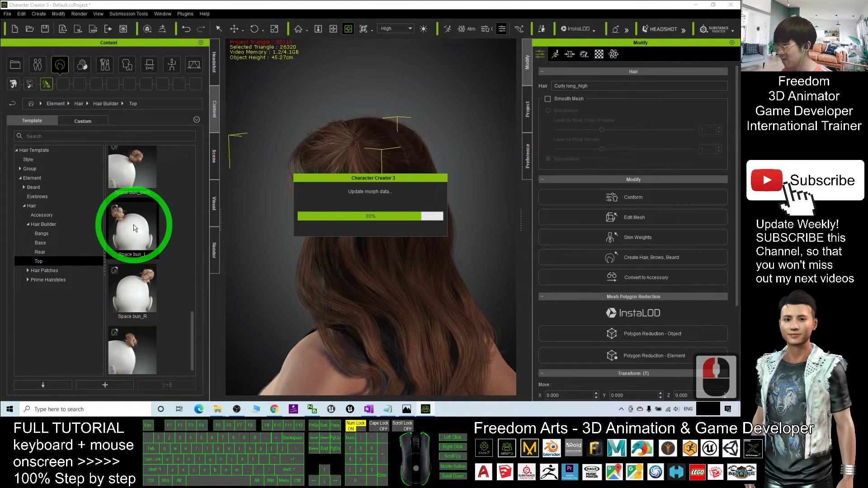
key("c")
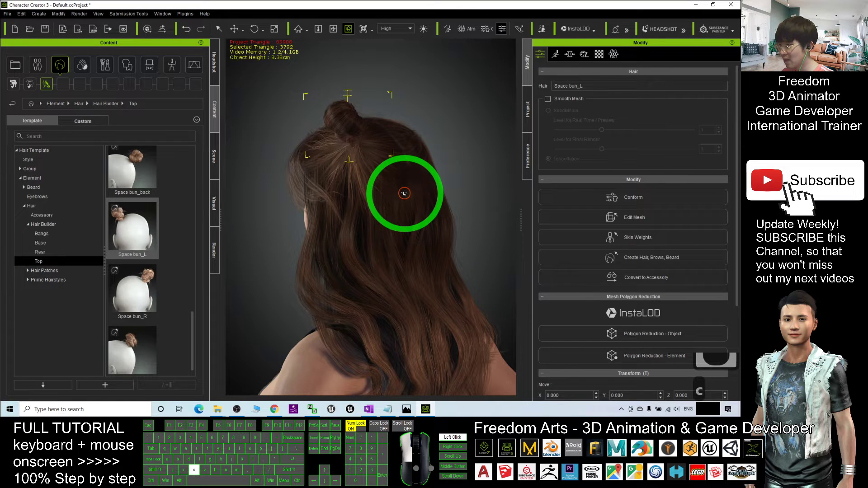
left_click_drag(404, 193, 331, 167)
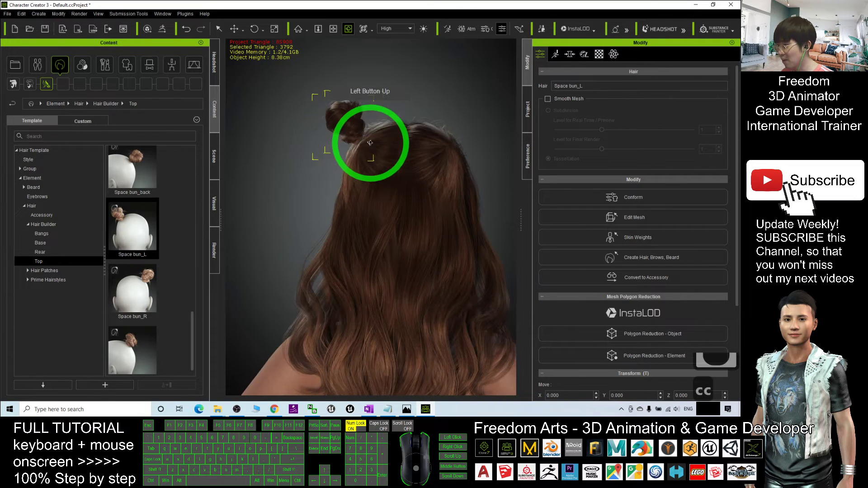
Step: Add the Space bun_R element from the Hair Builder Top category and check both buns from the side and front
double_click(141, 283)
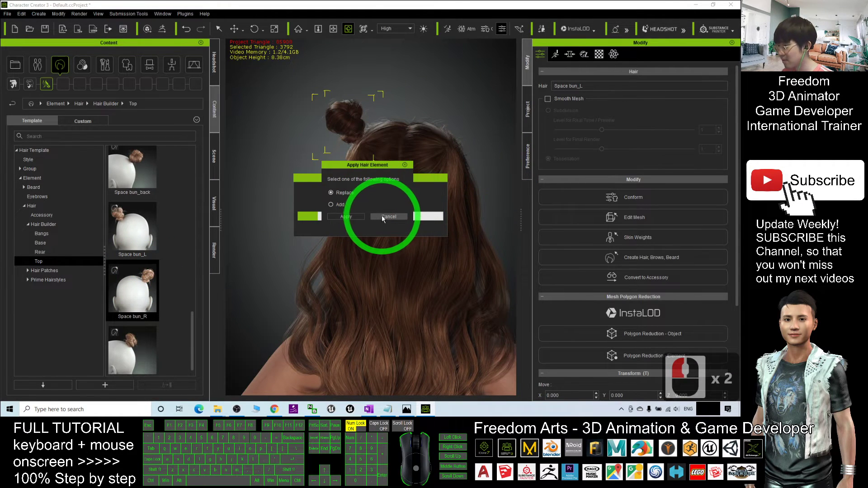
left_click(339, 206)
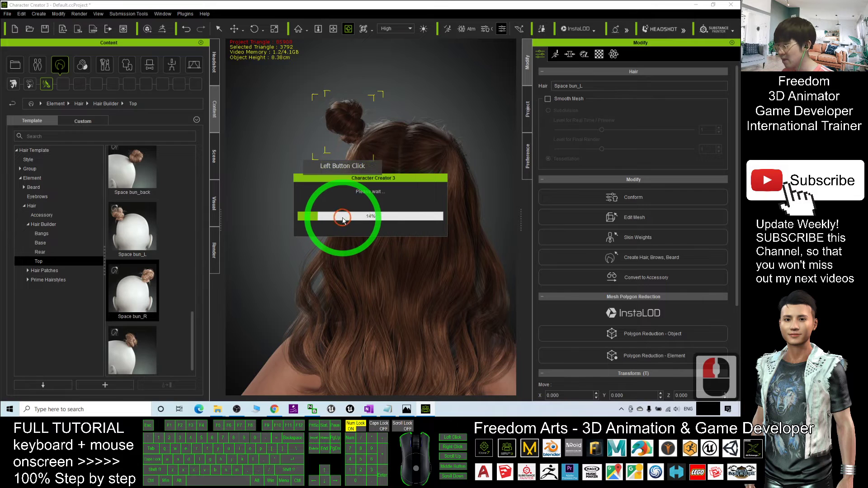
left_click(344, 217)
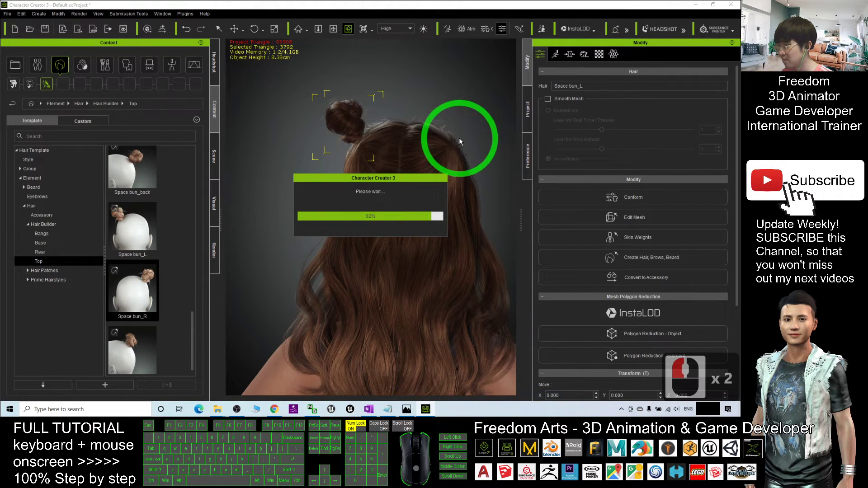
left_click_drag(307, 208, 585, 257)
scroll(365, 252, "down", 2)
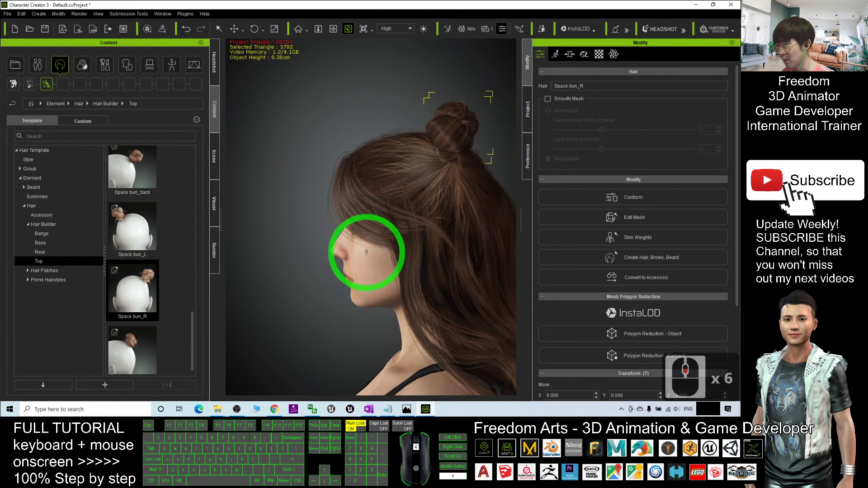
scroll(367, 272, "down", 5)
left_click_drag(368, 300, 568, 300)
scroll(444, 240, "up", 4)
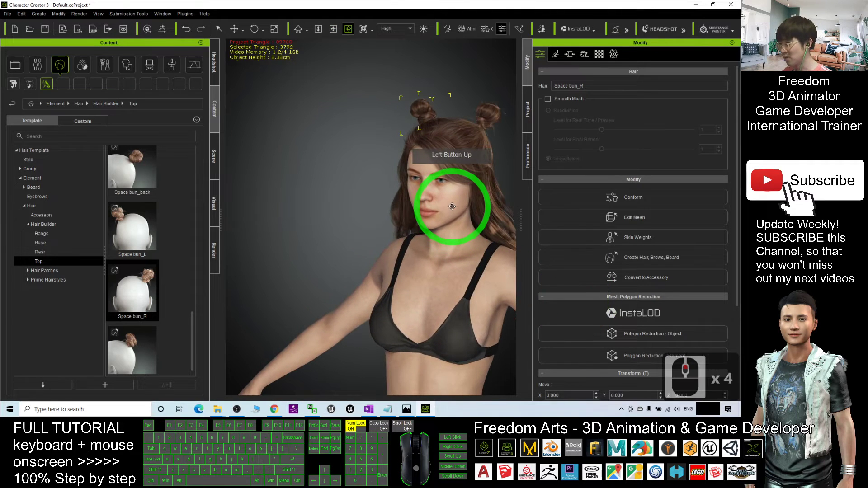
left_click_drag(452, 207, 442, 268)
Step: Browse the Hair Patches elements, looking through Baby Hair 1_Front and the Morphable Scalp Target category
left_click(47, 280)
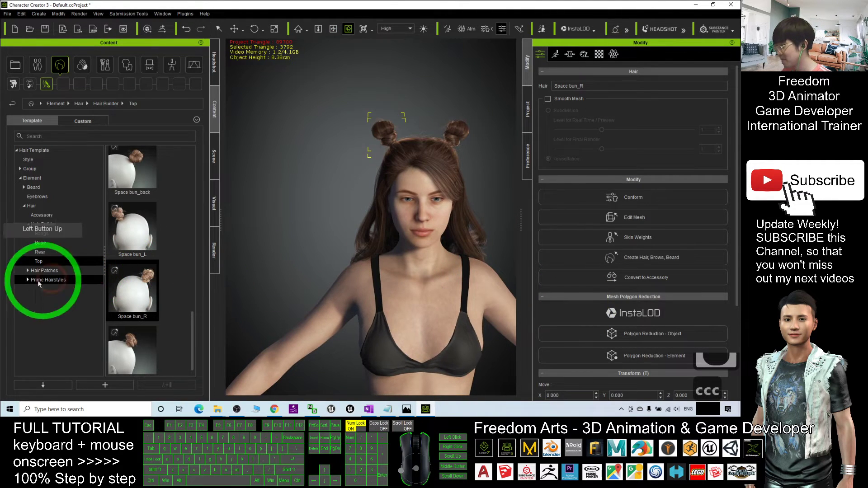
left_click(26, 272)
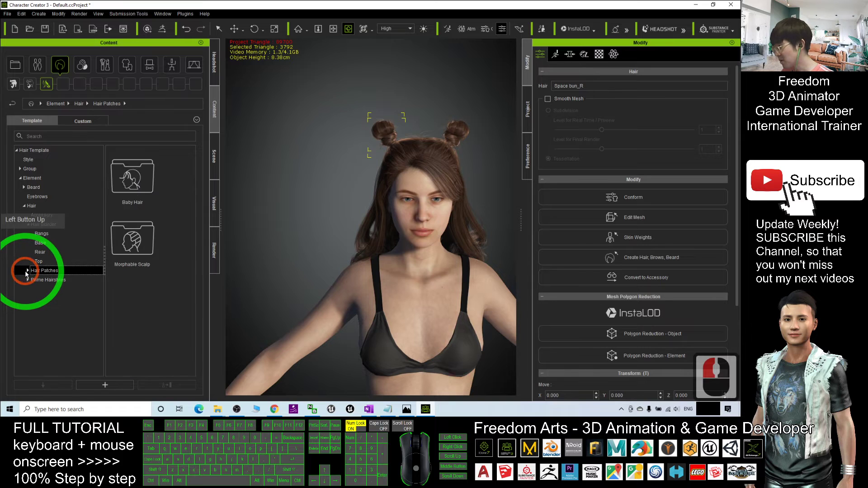
left_click(29, 271)
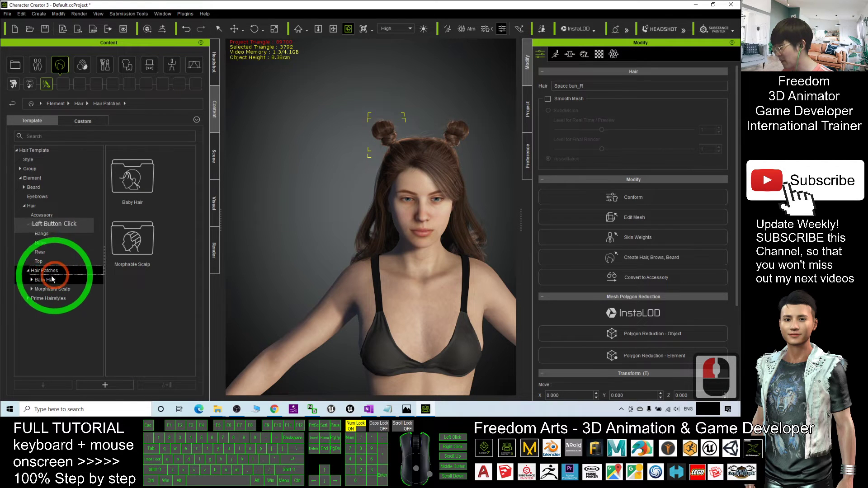
left_click(49, 280)
left_click(31, 280)
left_click(51, 289)
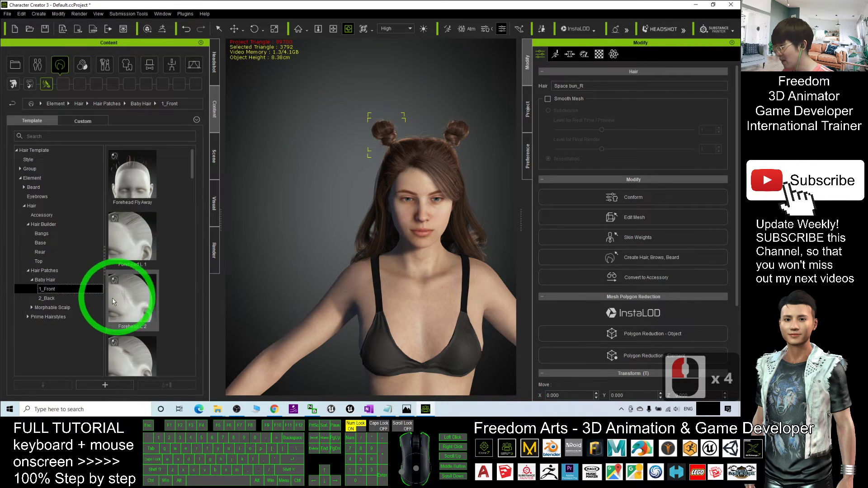
left_click(44, 307)
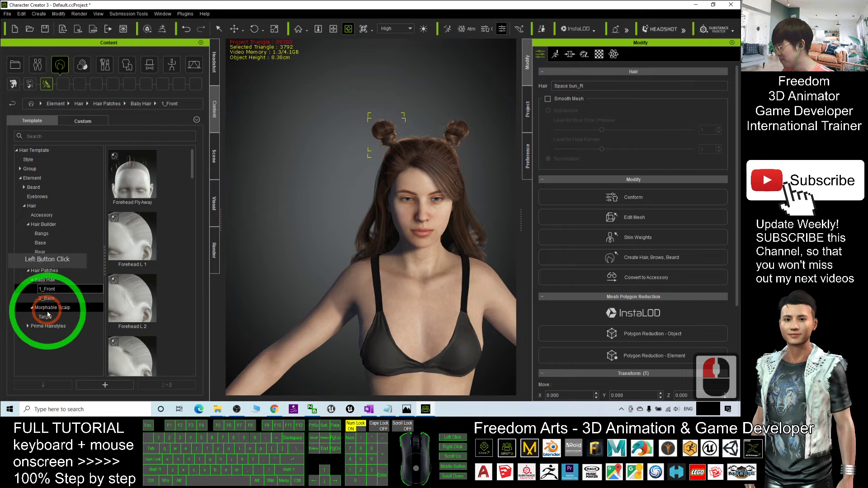
left_click(49, 317)
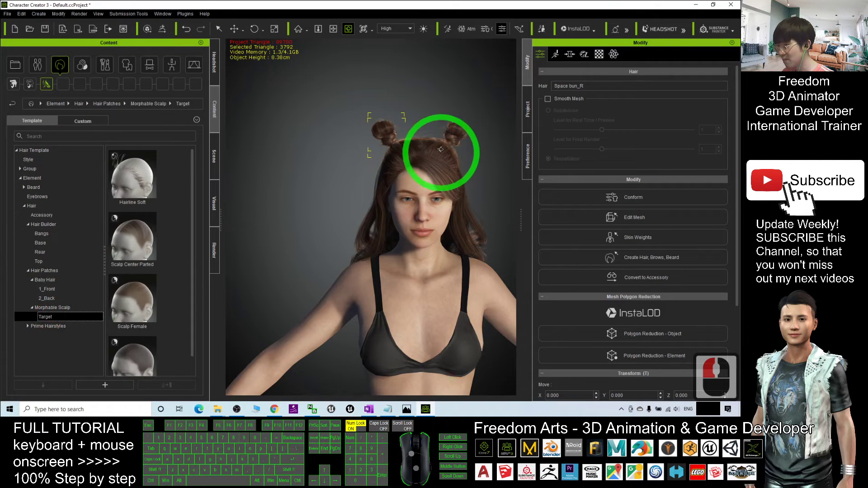
Step: Open the morph settings and check what they offer for the Space bun_L element and the whole avatar
double_click(461, 127)
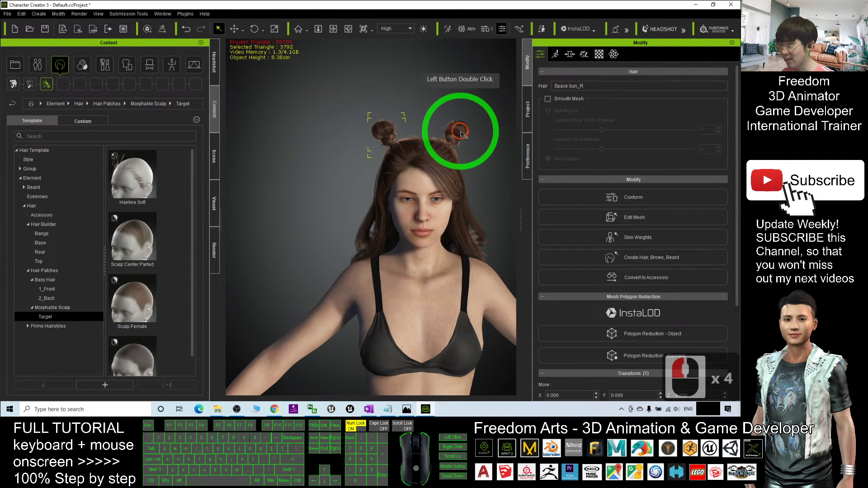
left_click(570, 54)
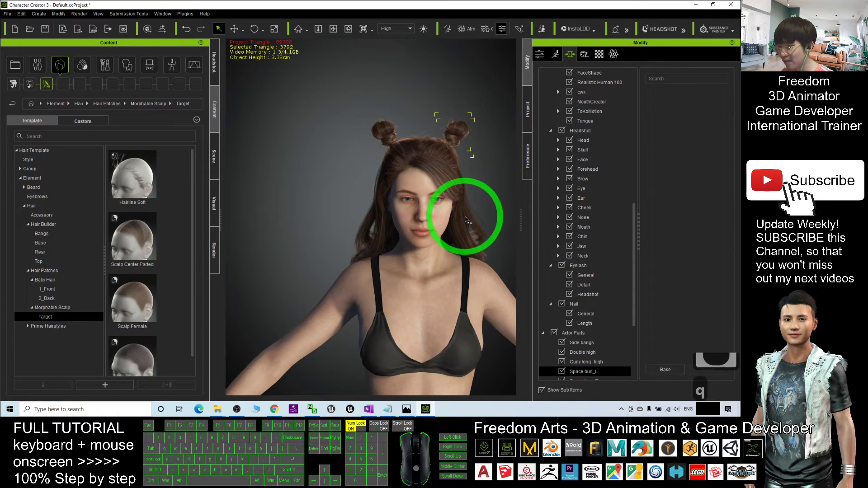
double_click(466, 221)
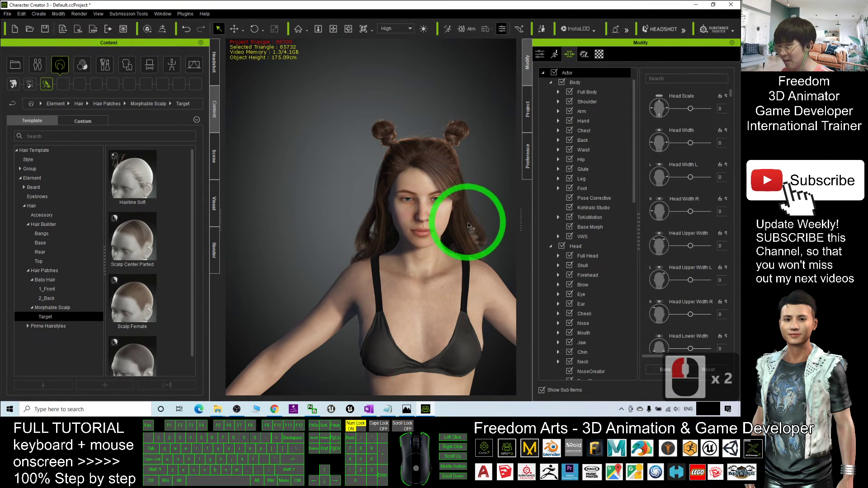
left_click_drag(483, 216, 462, 217)
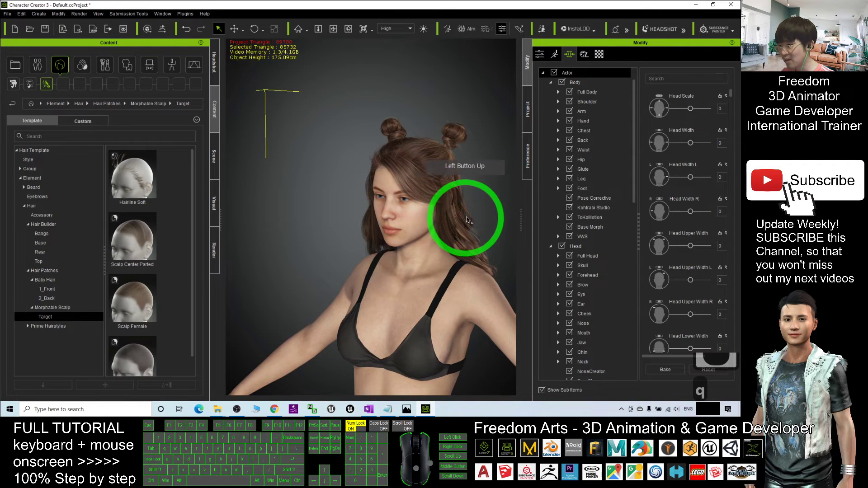
double_click(467, 218)
Step: Reshape the Side bangs element by setting its Length to -53, Lower Front Forward to 100 and Lower Outward to -100
double_click(416, 186)
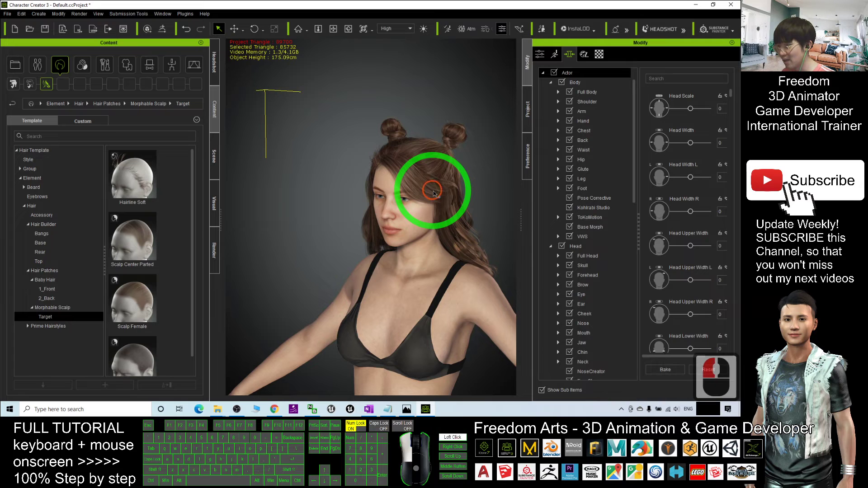
double_click(431, 191)
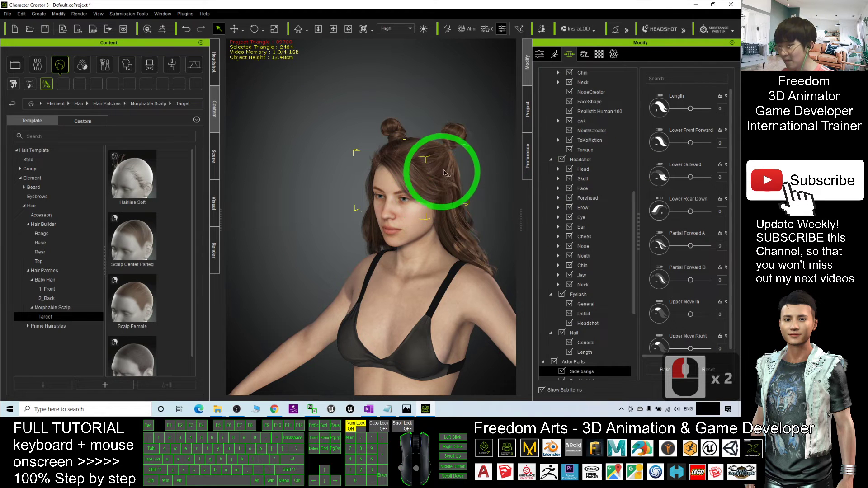
scroll(409, 170, "up", 4)
key("x")
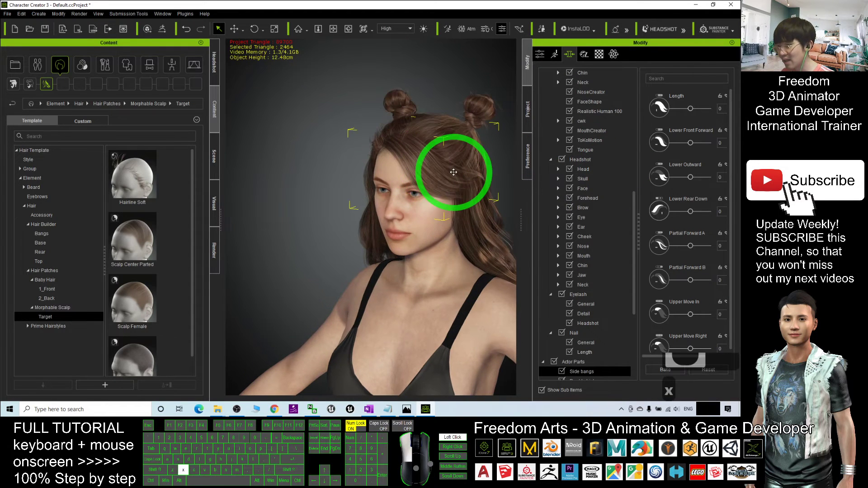
left_click_drag(454, 172, 403, 182)
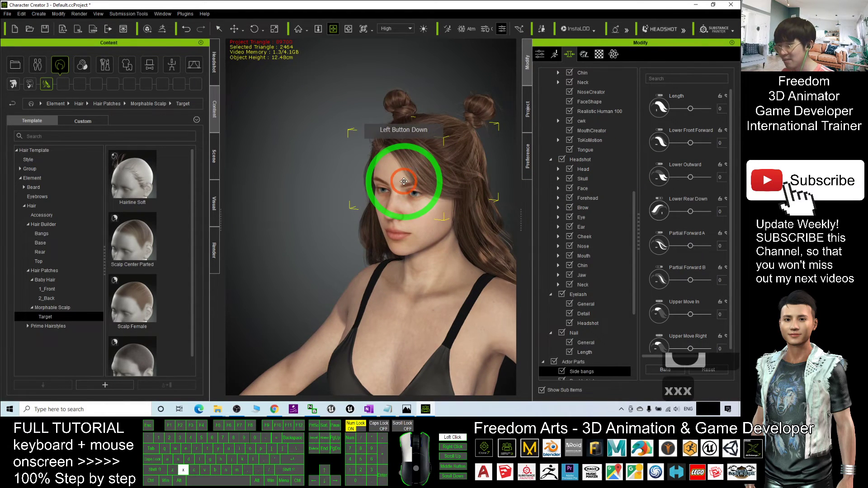
mouse_move(690, 110)
left_mouse_down()
mouse_move(725, 110)
mouse_move(682, 112)
left_mouse_up()
left_click_drag(691, 144, 724, 144)
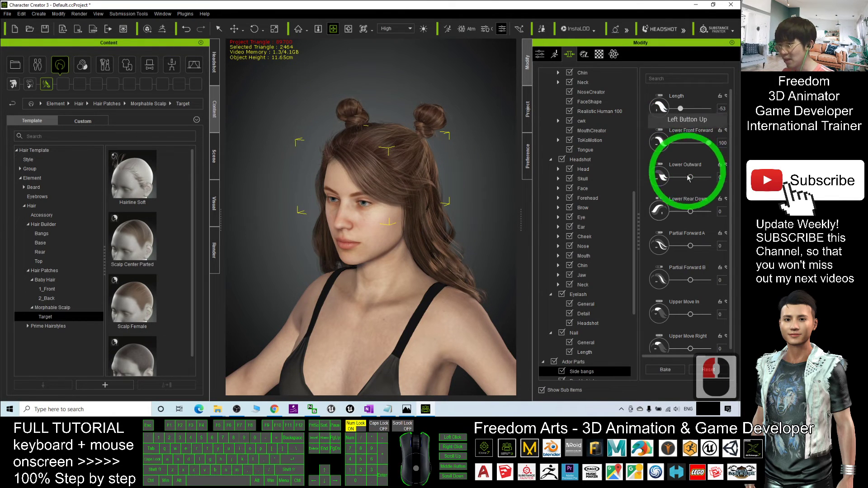
left_click_drag(693, 179, 397, 186)
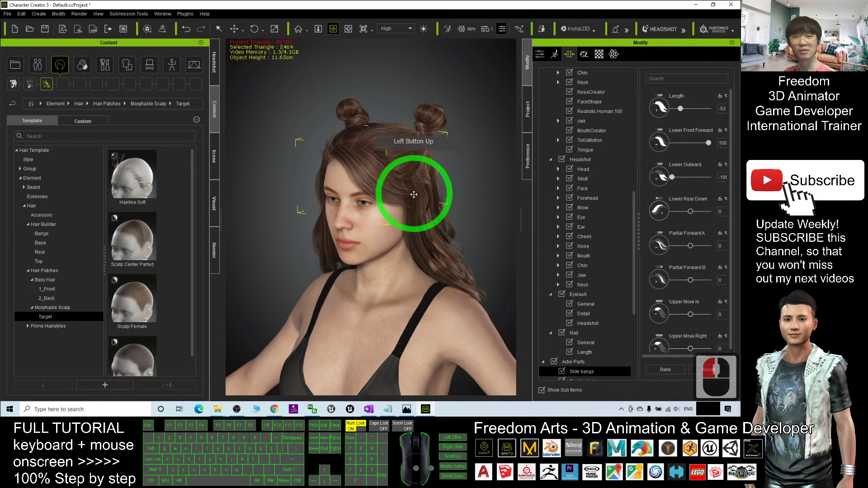
Step: Examine the reshaped side bangs up close from the side and from a front angle
key("c")
left_click_drag(276, 256, 371, 199)
left_click(435, 198)
scroll(436, 198, "up", 3)
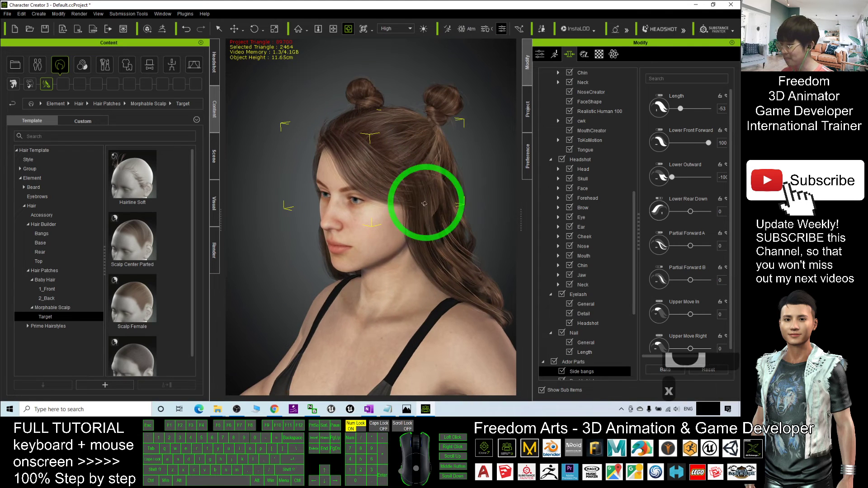
key("x")
left_click_drag(394, 230, 393, 389)
key("c")
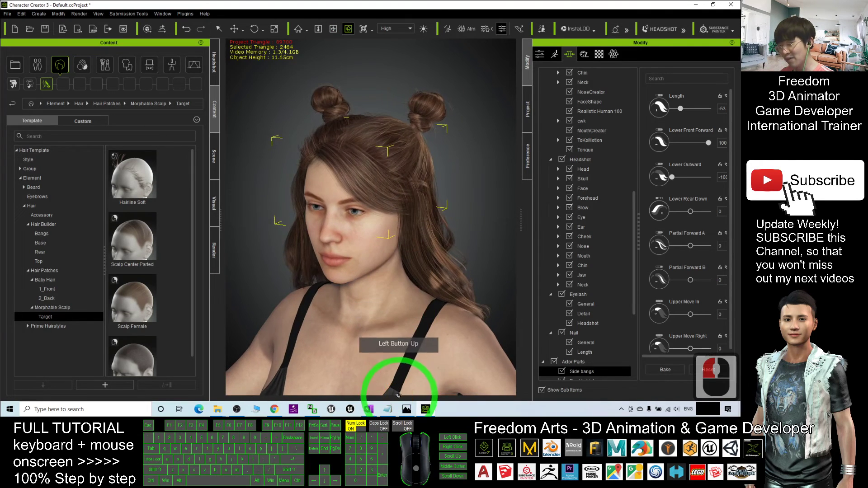
Step: Show the Hair Builder cover image in Photos, and return to the avatar in Character Creator 3
left_click(407, 409)
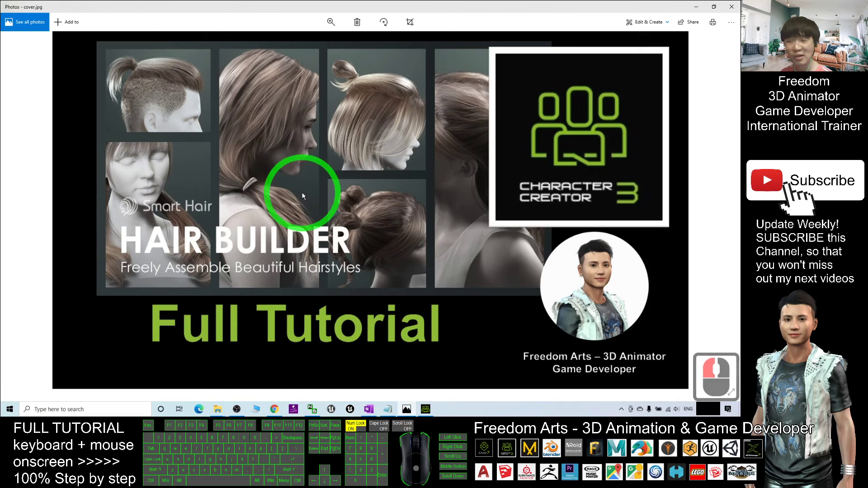
left_click(696, 6)
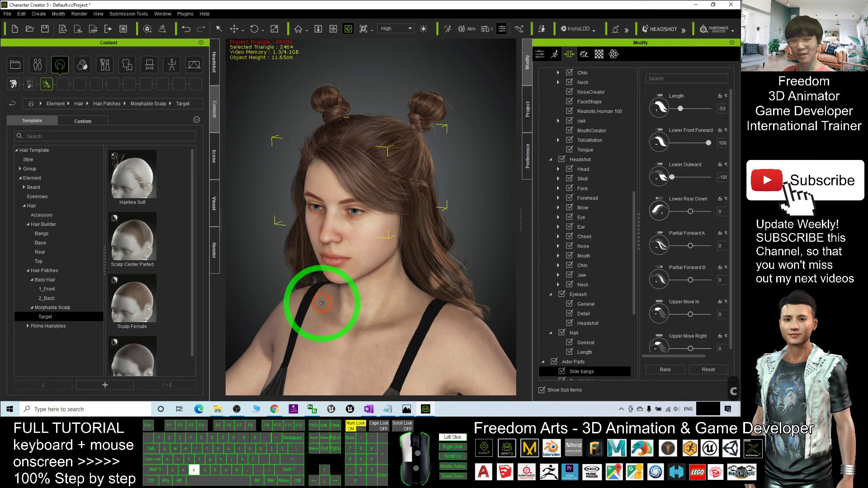
Step: Examine the finished custom hairstyle from the side and from the front
left_click_drag(321, 303, 247, 288)
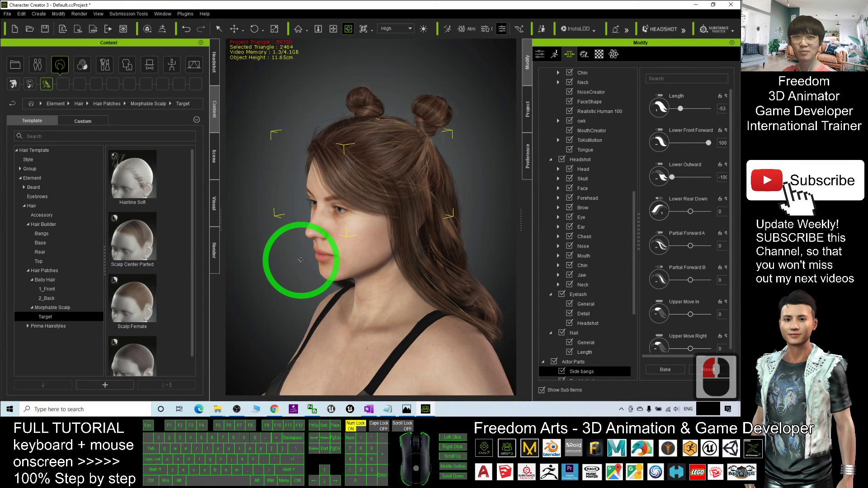
left_click_drag(291, 265, 420, 270)
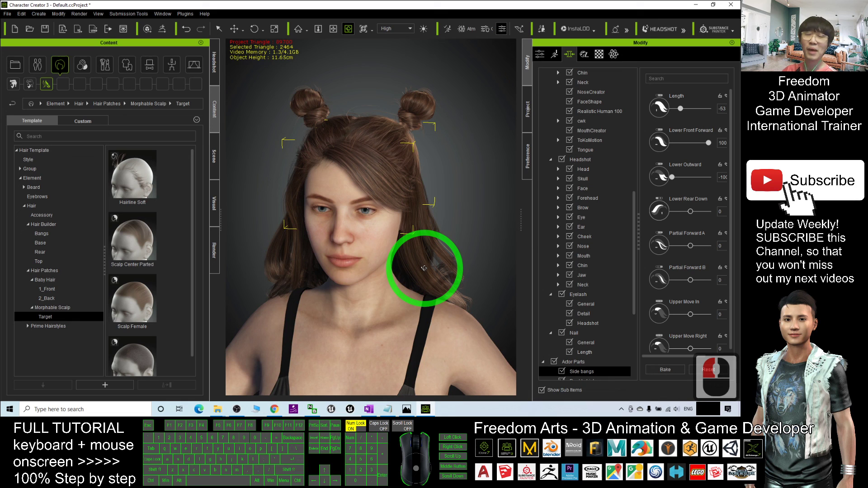
key("x")
left_click_drag(425, 268, 442, 244)
key("x")
key("x")
key("x")
key("x")
key("x")
key("x")
key("x")
key("x")
key("x")
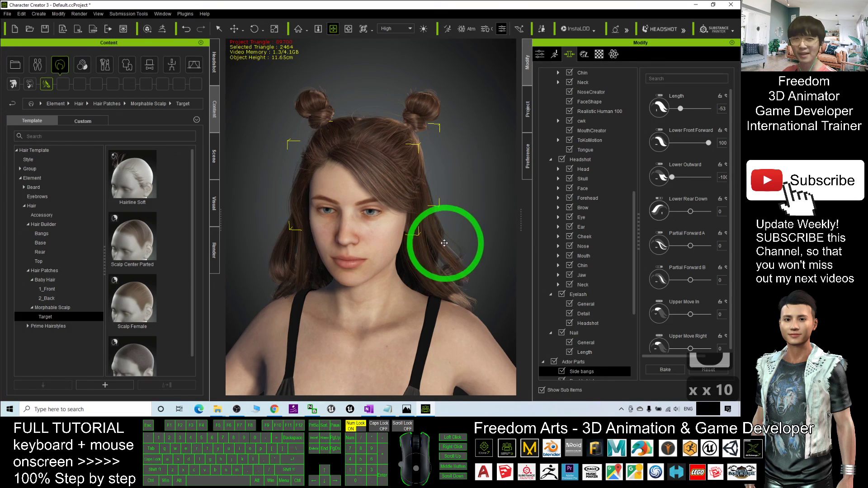